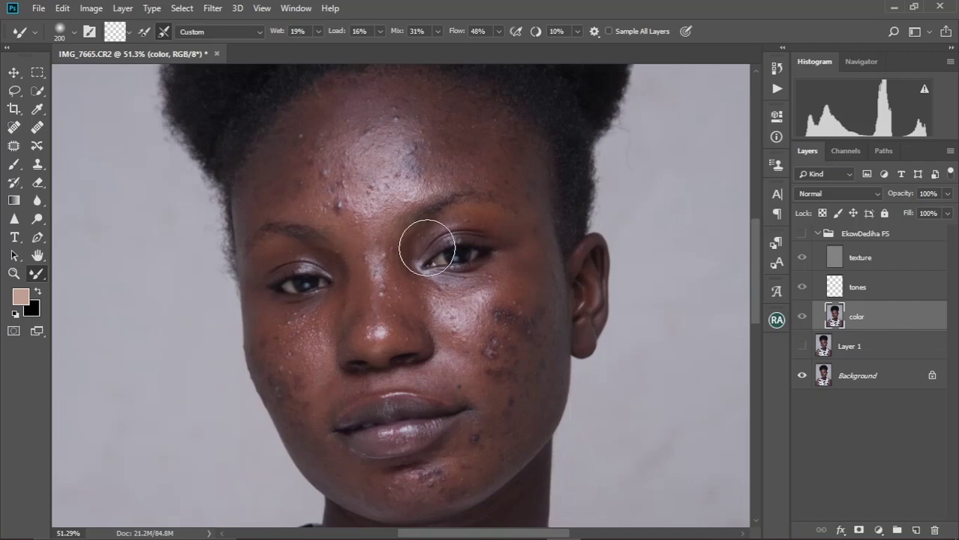
drag(400, 188, 417, 244)
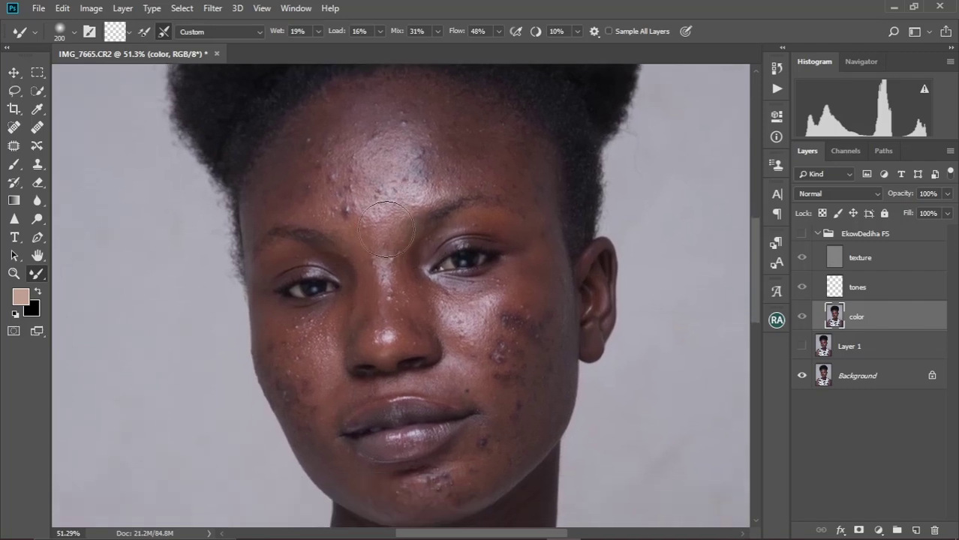
scroll(383, 247, down, 4)
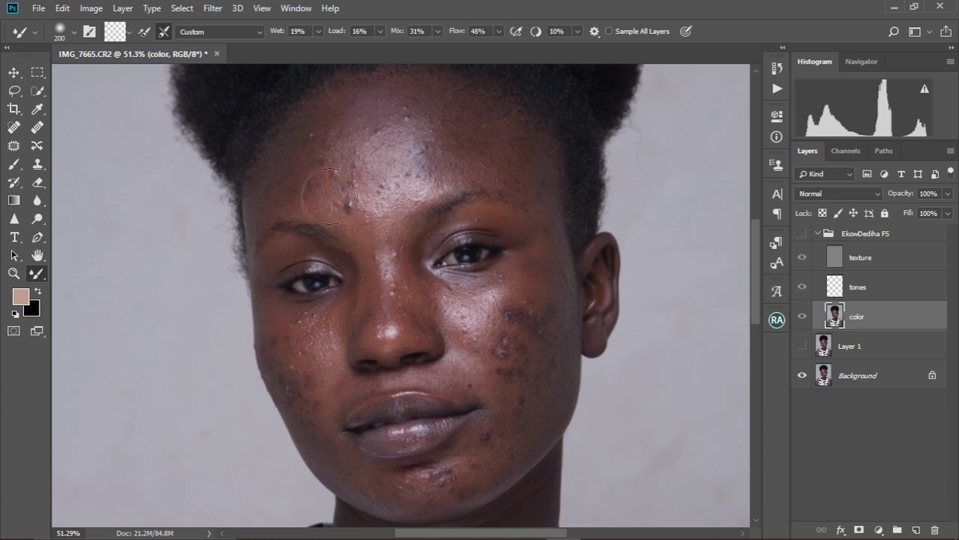
key(bracketright)
key(bracketright)
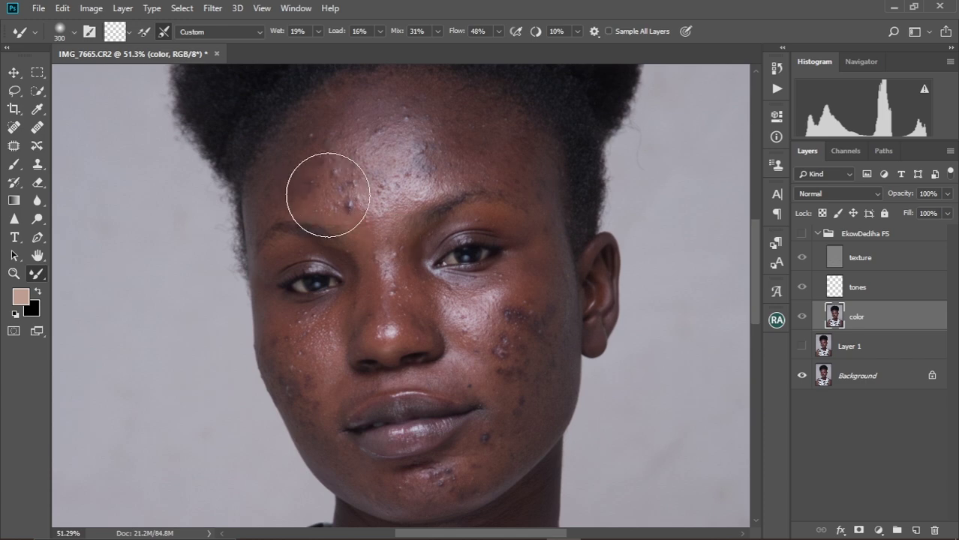
mouse_move(348, 197)
mouse_down()
mouse_move(359, 199)
mouse_move(324, 203)
mouse_up()
drag(392, 188, 379, 163)
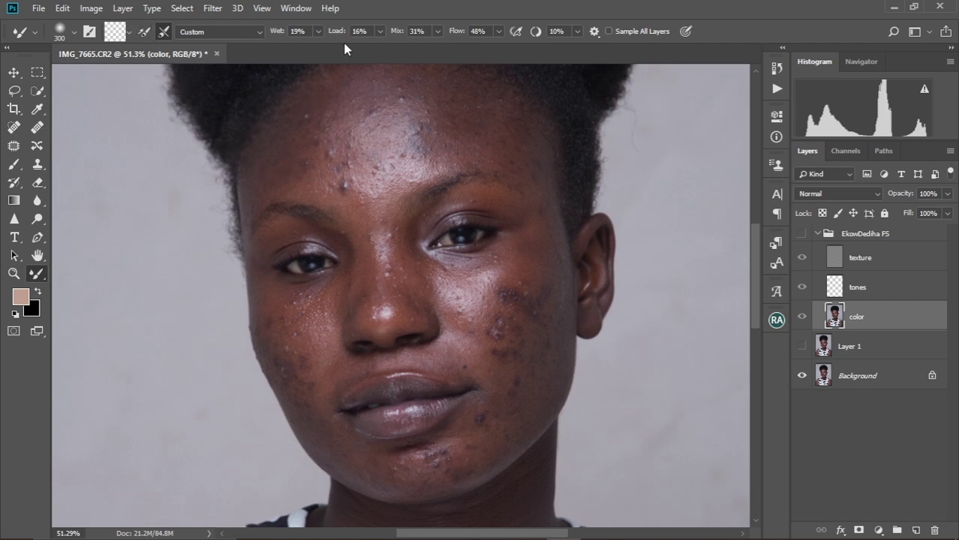
key(bracketleft)
mouse_move(330, 211)
mouse_down()
mouse_move(336, 253)
mouse_move(326, 235)
mouse_up()
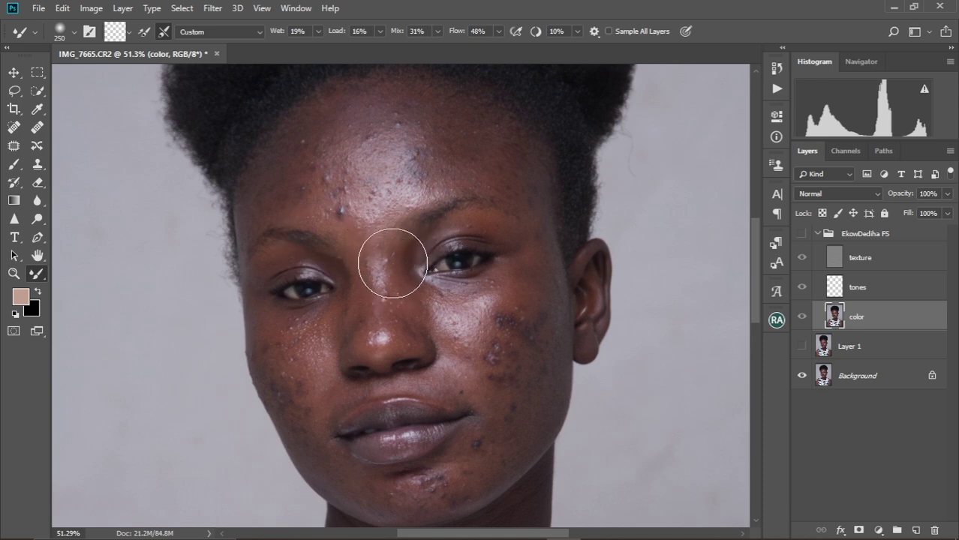
mouse_move(384, 284)
mouse_down()
mouse_move(387, 260)
mouse_move(388, 279)
mouse_up()
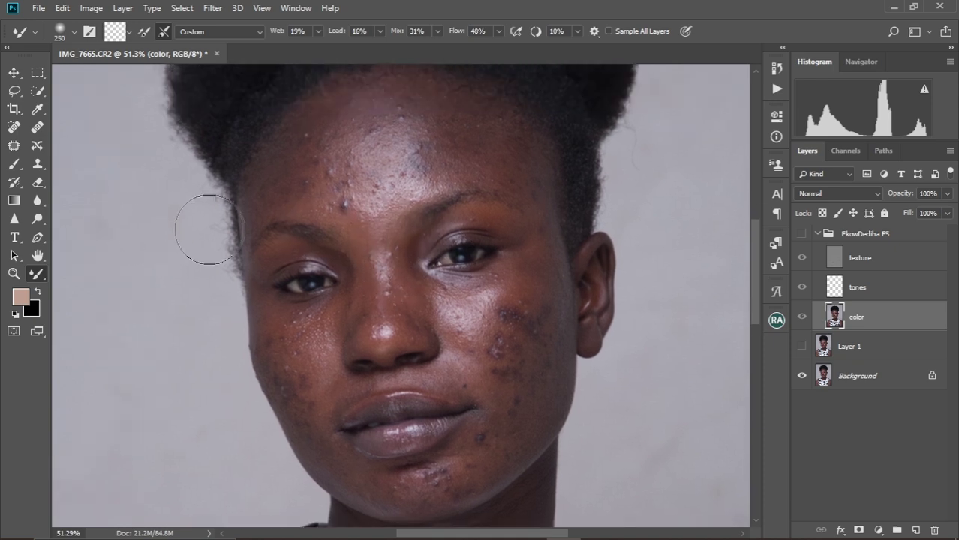
click(801, 234)
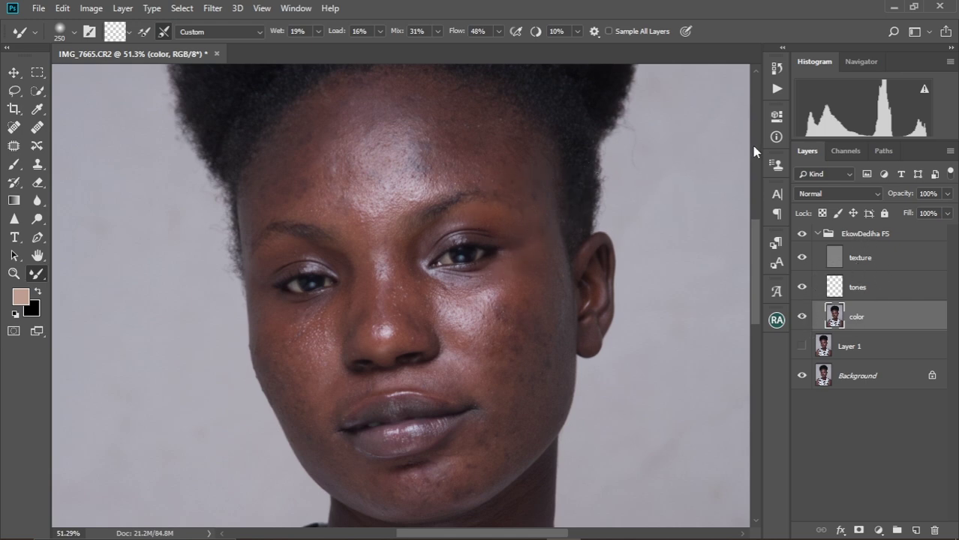
Look through the recorded actions for the Ed FrqSep action.
click(776, 89)
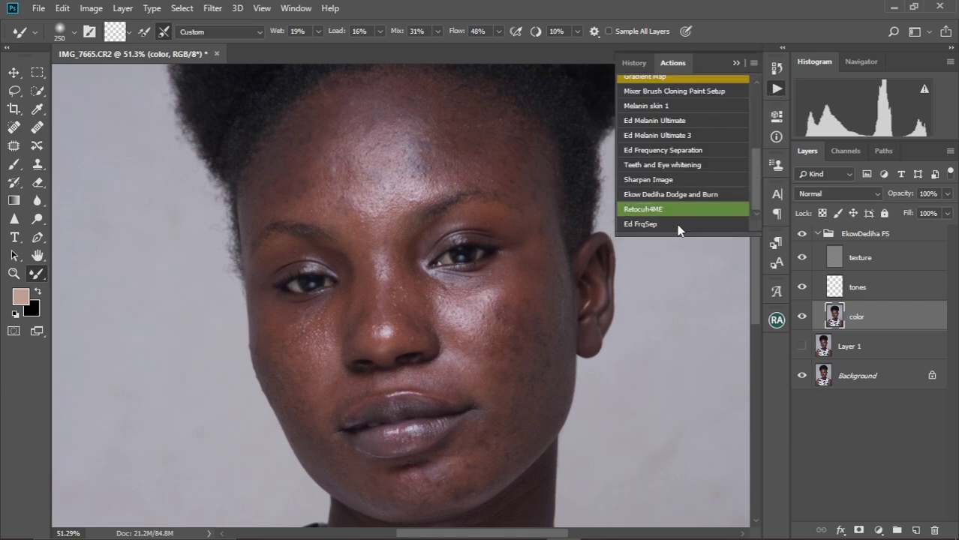
click(737, 64)
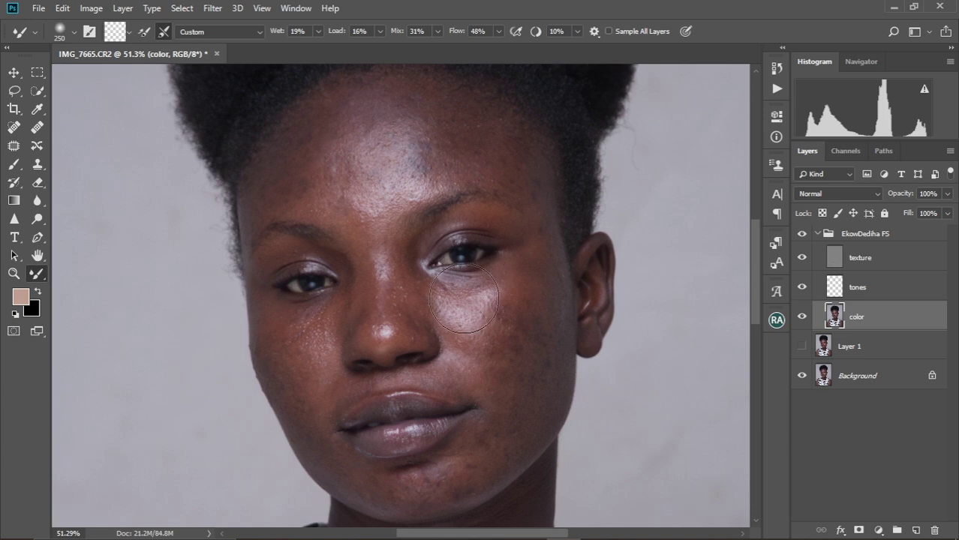
scroll(451, 318, down, 2)
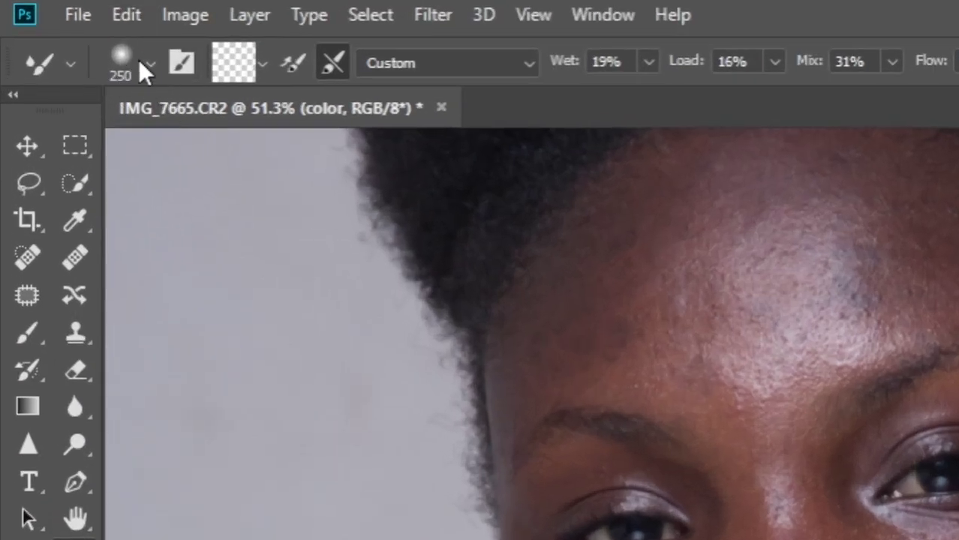
Choose the Soft Round brush tip at 250 px and 0% hardness for the Mixer Brush.
click(149, 64)
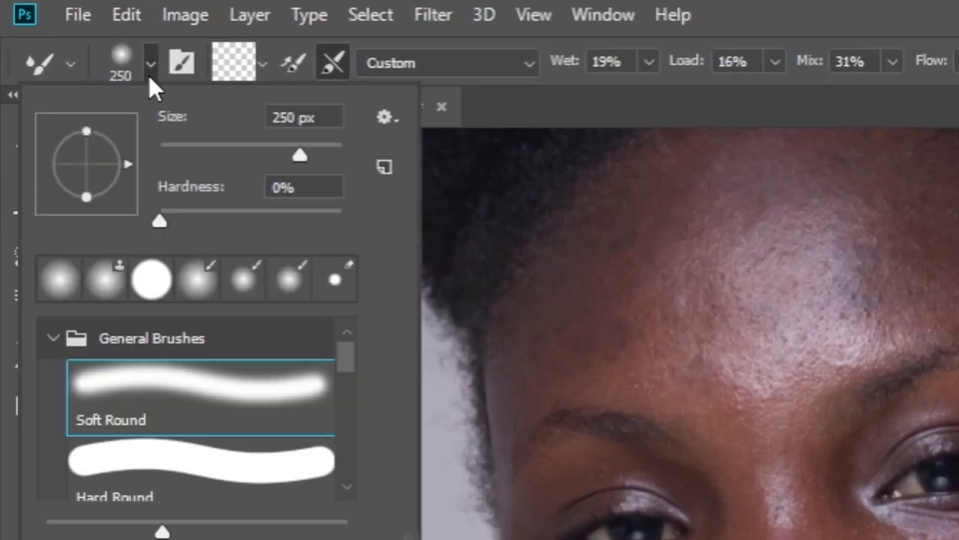
click(190, 402)
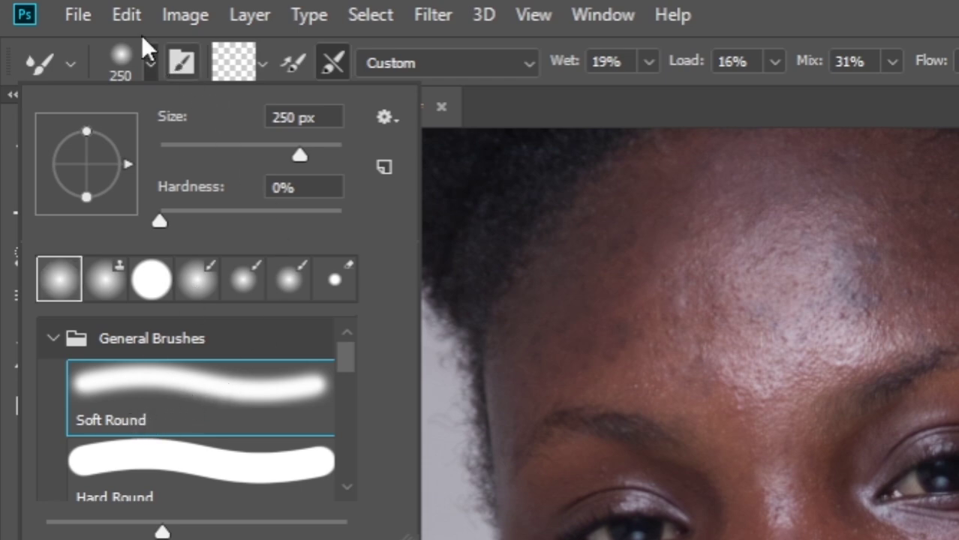
click(119, 56)
click(125, 62)
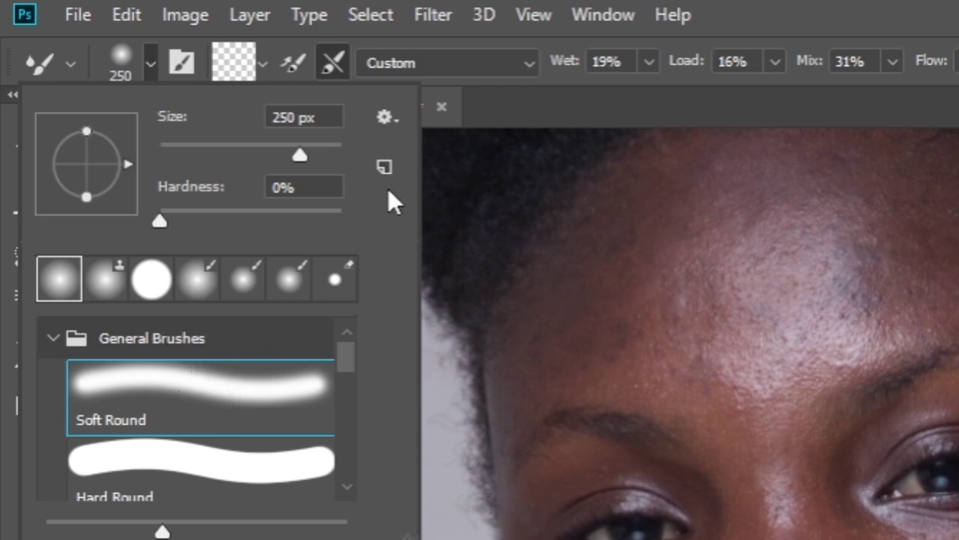
click(574, 115)
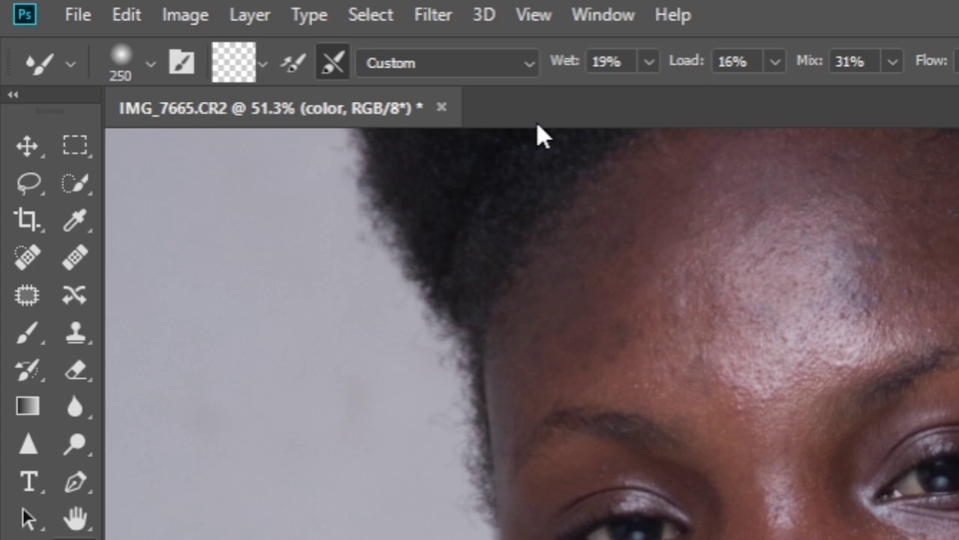
Clean the Mixer Brush and turn off loading the brush after each stroke.
click(261, 63)
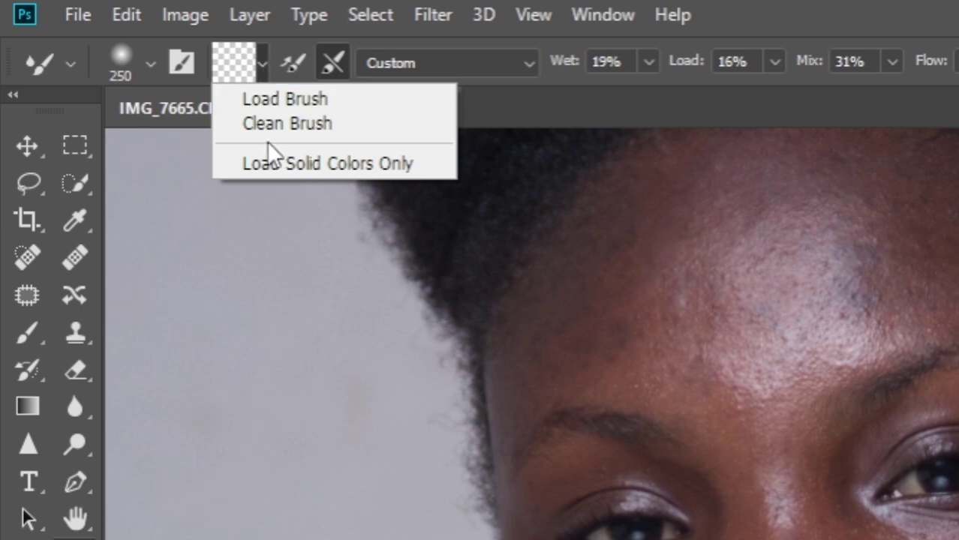
click(307, 126)
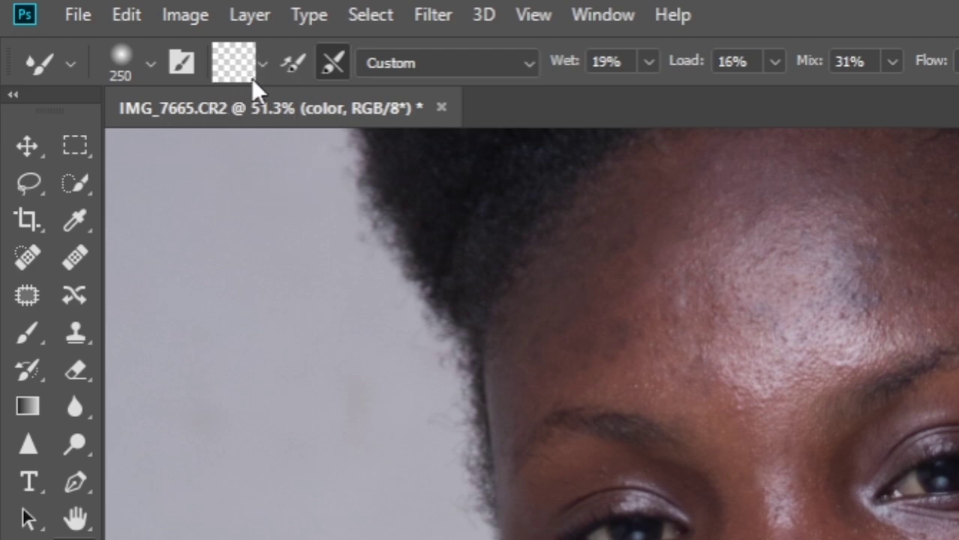
click(292, 63)
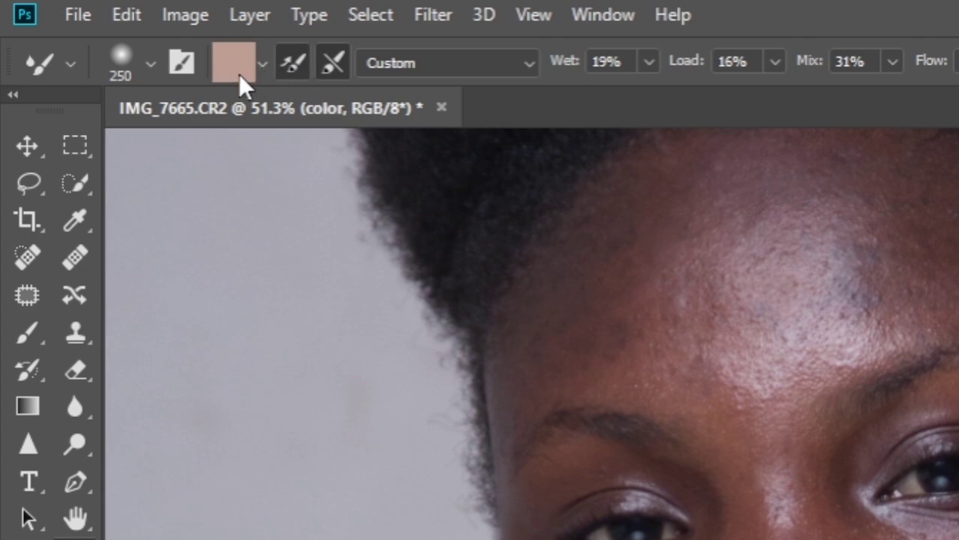
click(290, 61)
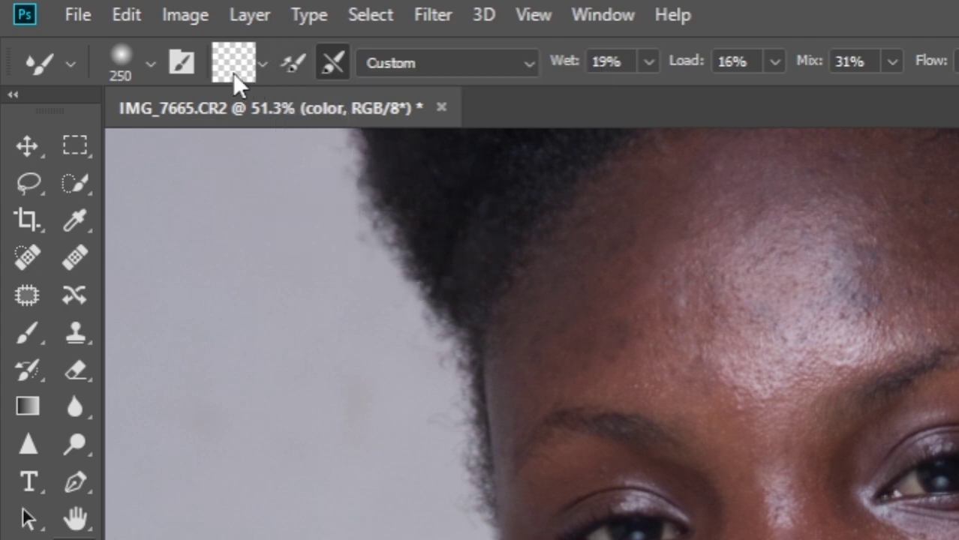
click(294, 63)
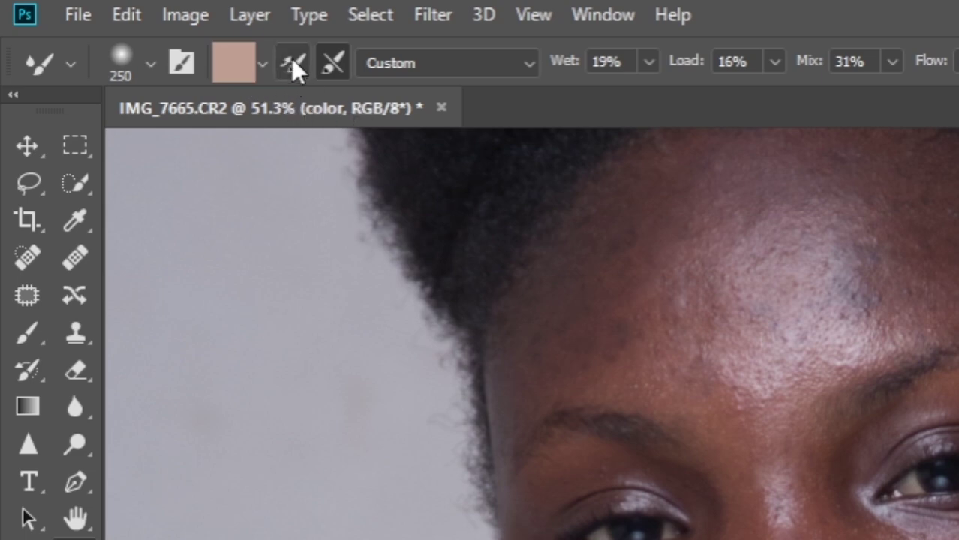
click(293, 63)
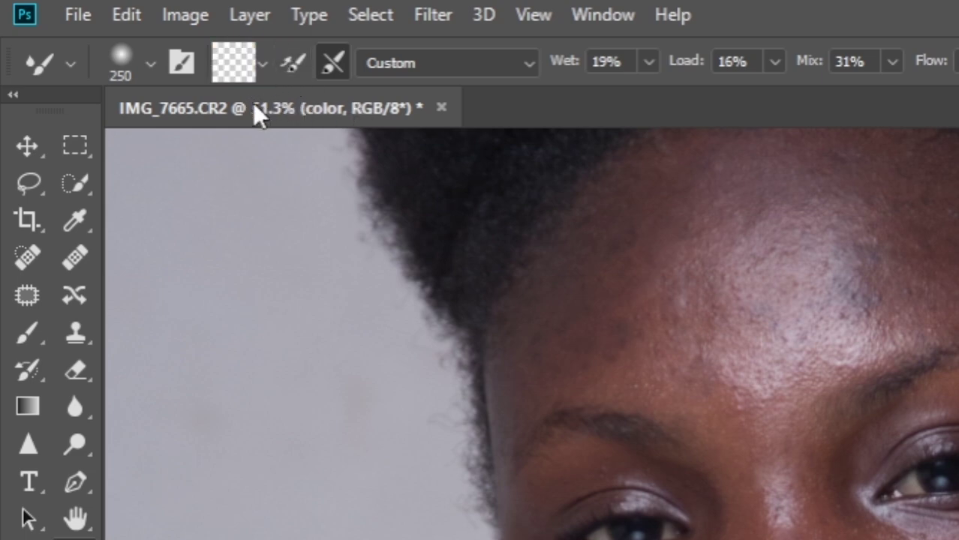
Keep cleaning after each stroke enabled and choose the Custom blending preset for the Mixer Brush.
click(331, 64)
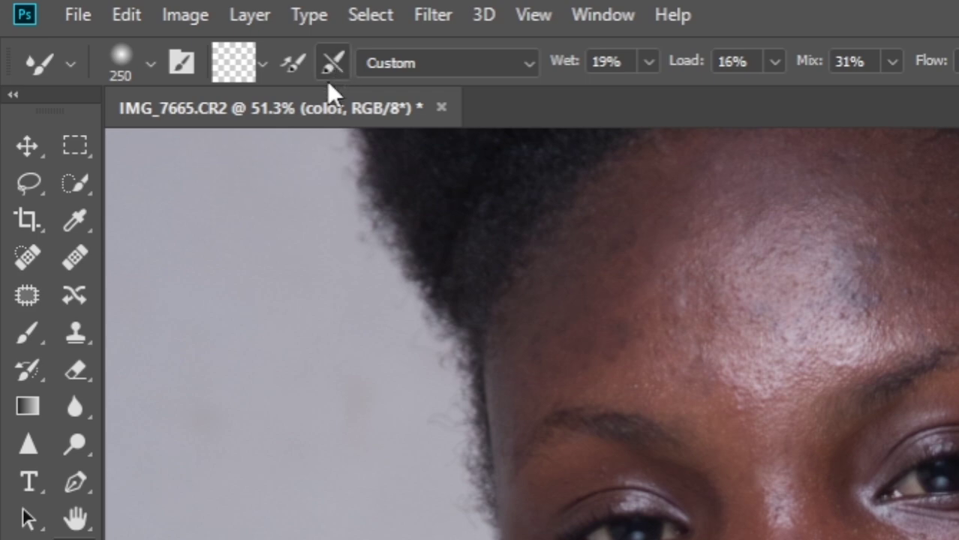
mouse_move(353, 233)
mouse_down()
mouse_move(400, 242)
mouse_move(475, 216)
mouse_move(437, 232)
mouse_up()
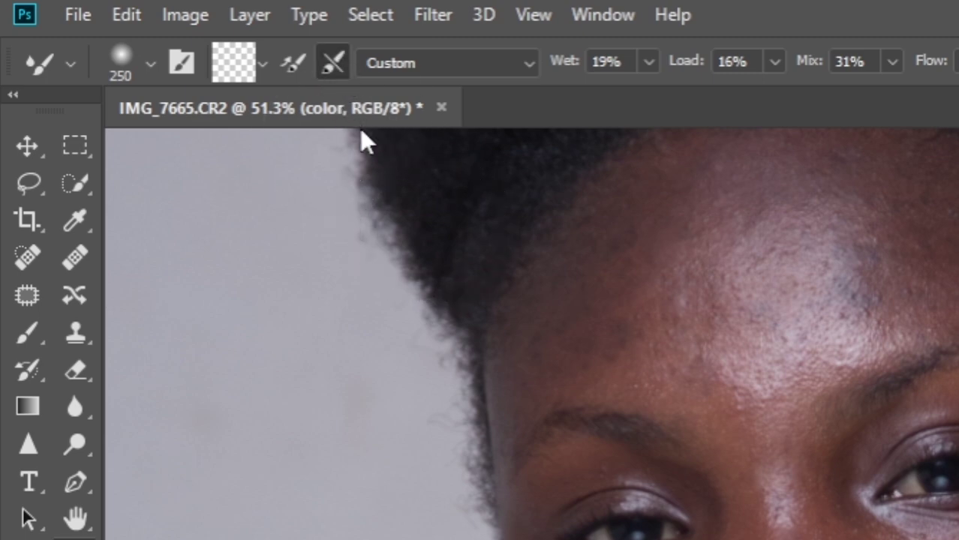
click(520, 66)
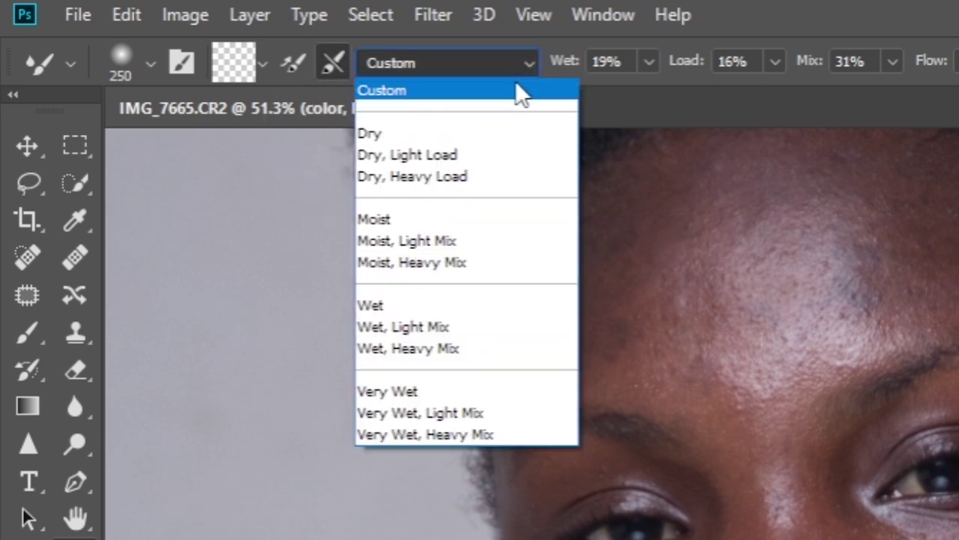
click(461, 95)
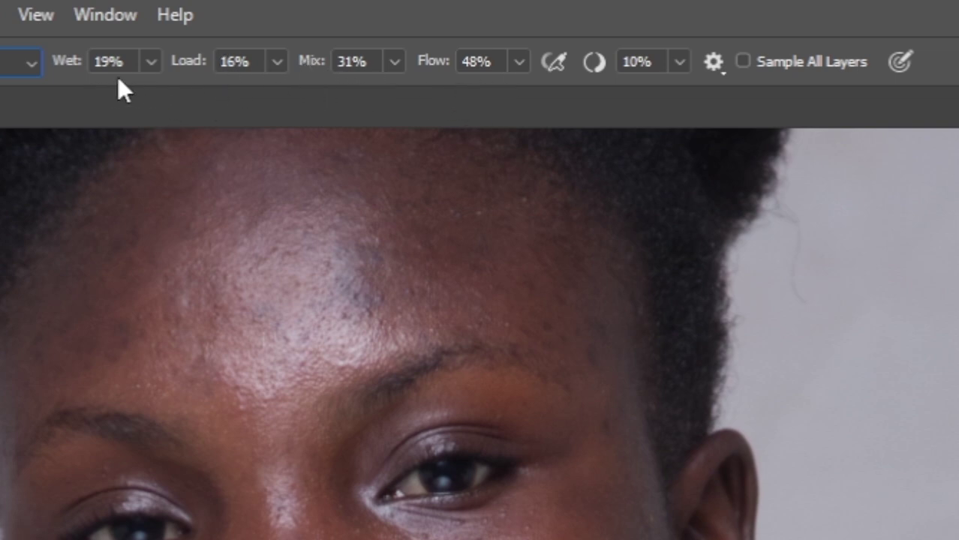
mouse_move(189, 230)
mouse_down()
mouse_move(249, 249)
mouse_move(199, 265)
mouse_move(196, 309)
mouse_move(193, 223)
mouse_up()
mouse_move(86, 221)
mouse_down()
mouse_move(113, 227)
mouse_move(105, 251)
mouse_move(78, 259)
mouse_up()
mouse_move(255, 342)
mouse_down()
mouse_move(223, 358)
mouse_move(243, 298)
mouse_move(195, 289)
mouse_move(237, 305)
mouse_move(249, 268)
mouse_move(180, 289)
mouse_move(181, 298)
mouse_move(202, 296)
mouse_move(229, 285)
mouse_move(265, 253)
mouse_move(282, 212)
mouse_up()
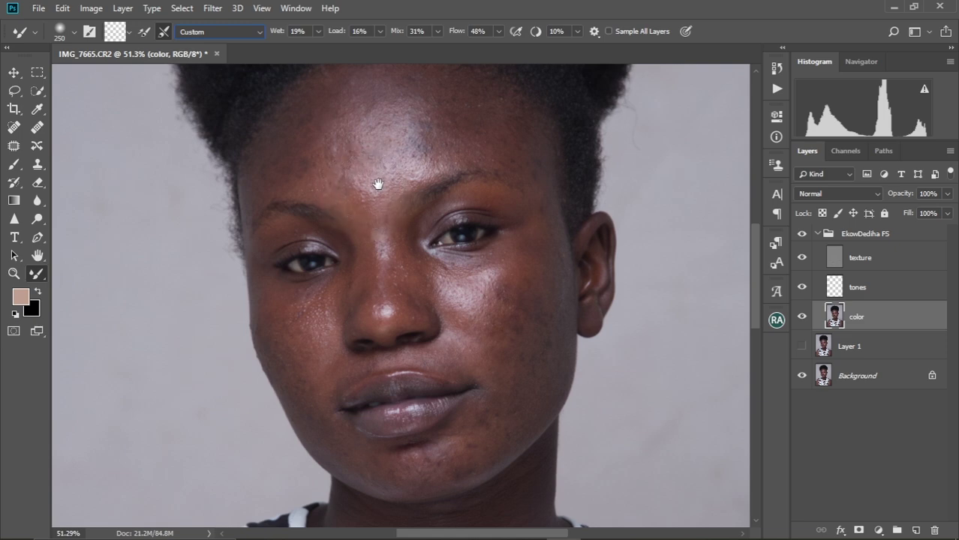
Try different Mixer Brush sizes over the forehead, from 250 px down to 175 px.
mouse_move(377, 183)
mouse_down()
mouse_move(376, 211)
mouse_move(381, 167)
mouse_move(360, 196)
mouse_move(381, 273)
mouse_move(381, 236)
mouse_up()
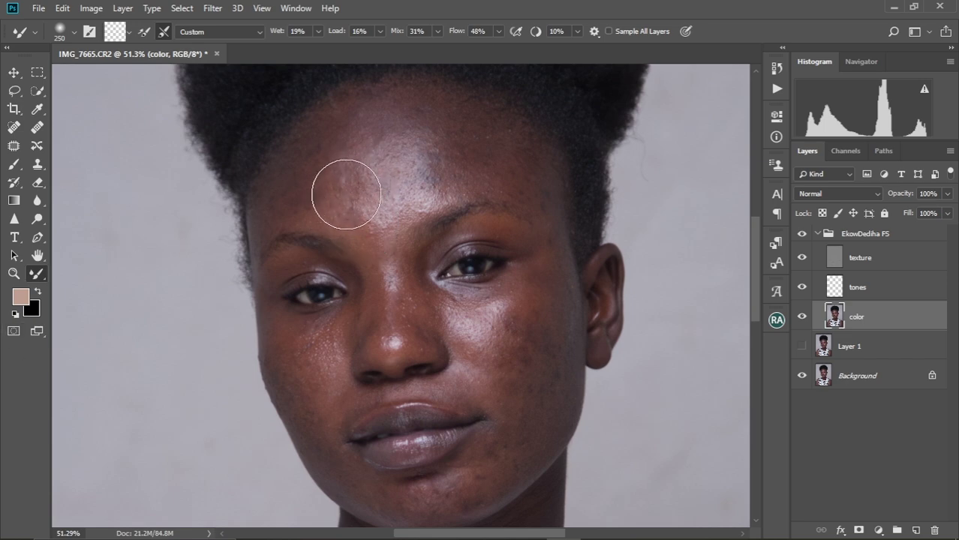
key(bracketleft)
key(bracketleft)
key(bracketright)
key(bracketright)
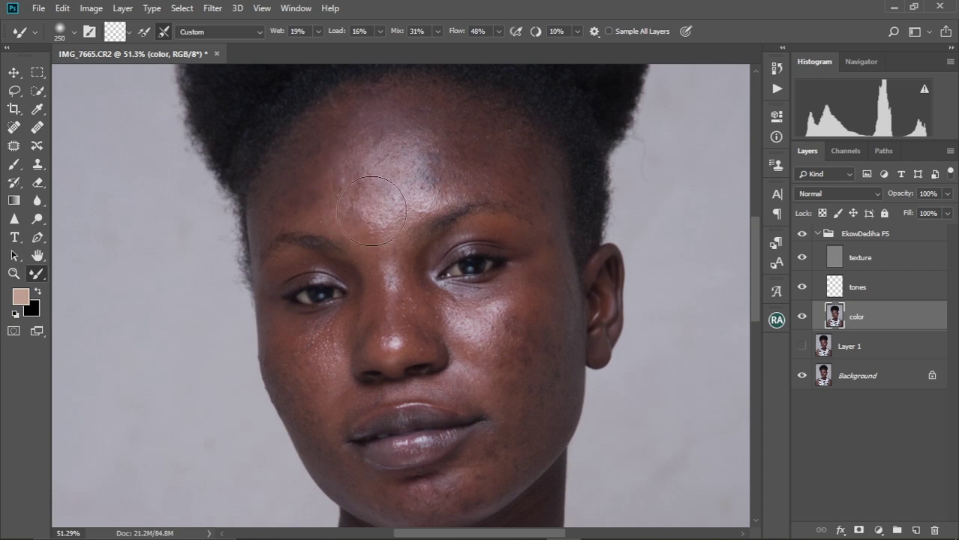
key(bracketleft)
key(bracketleft)
key(bracketright)
key(bracketright)
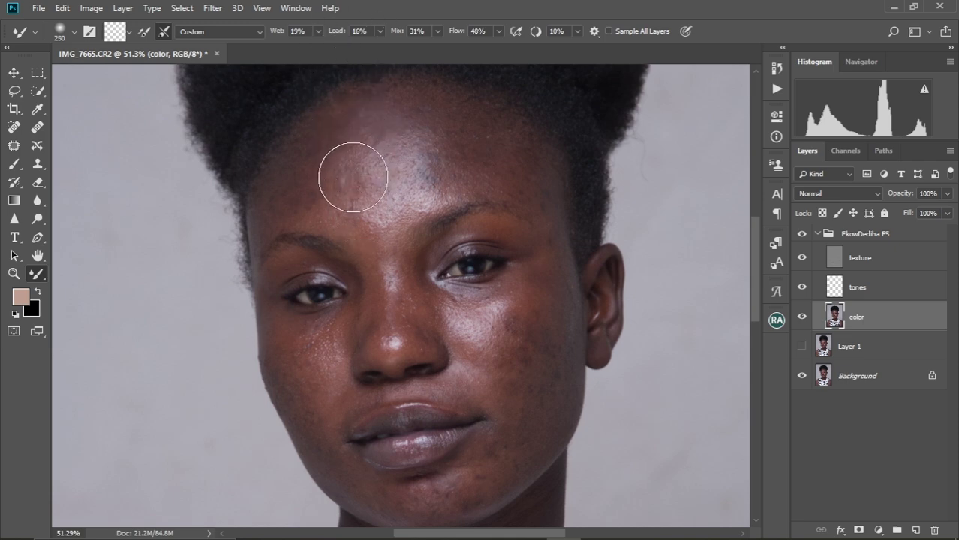
key(bracketleft)
key(bracketleft)
key(bracketleft)
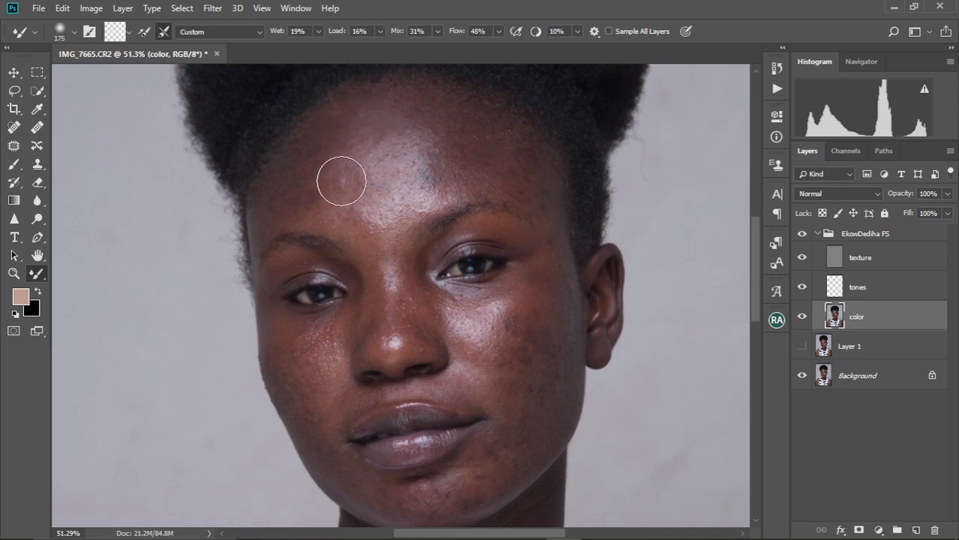
Set the Mixer Brush size to 175 px for blending the uneven forehead tones on the color layer.
scroll(342, 181, down, 2)
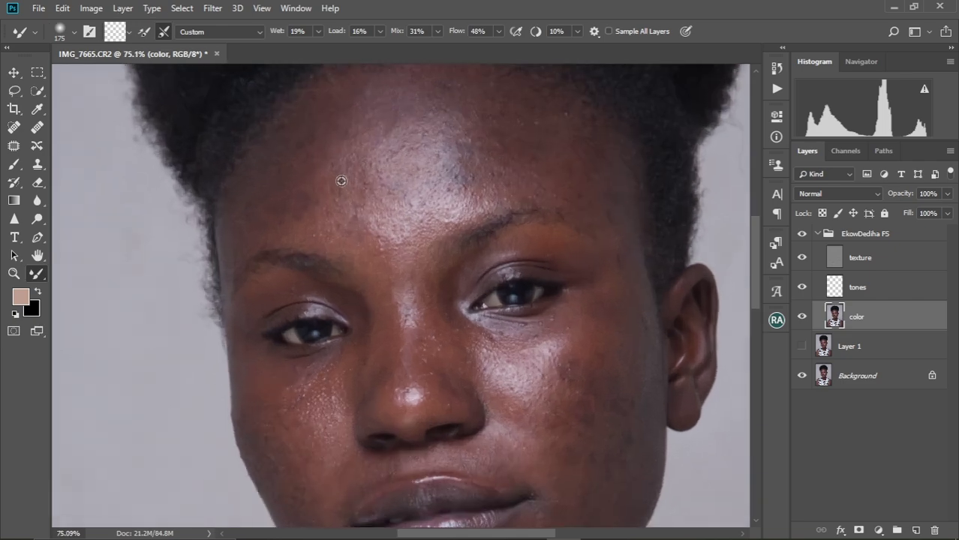
scroll(341, 181, up, 3)
drag(338, 177, 341, 199)
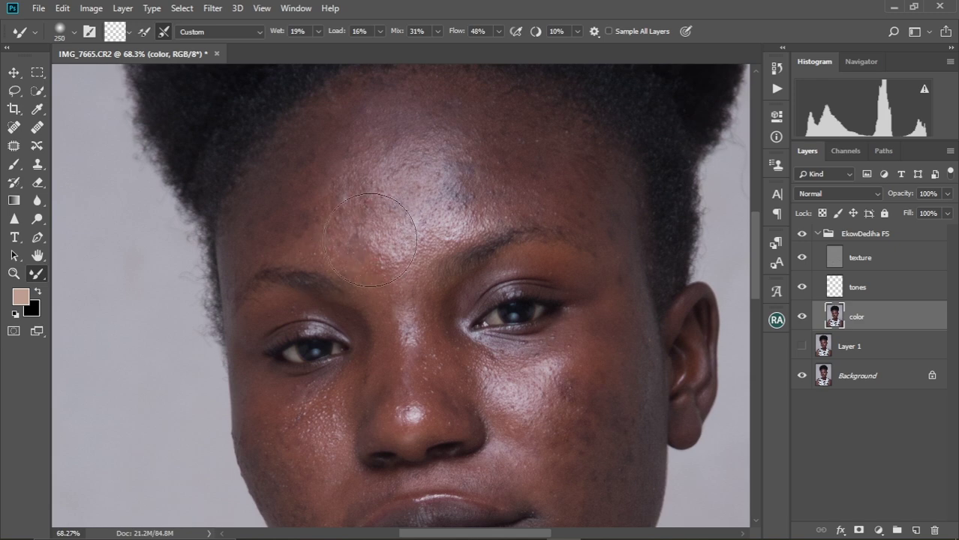
key(bracketleft)
key(bracketleft)
key(bracketleft)
mouse_move(367, 250)
mouse_down()
mouse_move(377, 201)
mouse_move(388, 266)
mouse_up()
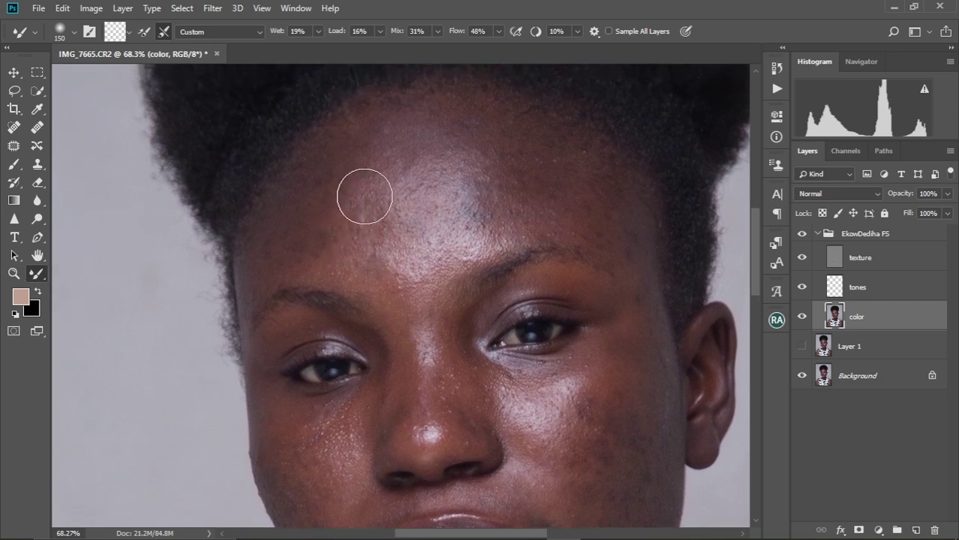
key(bracketright)
key(bracketright)
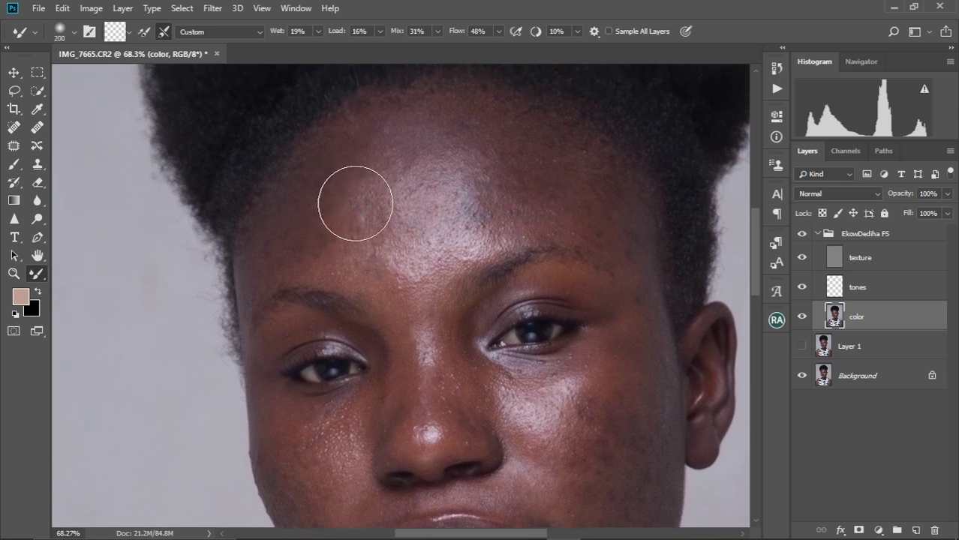
key(bracketleft)
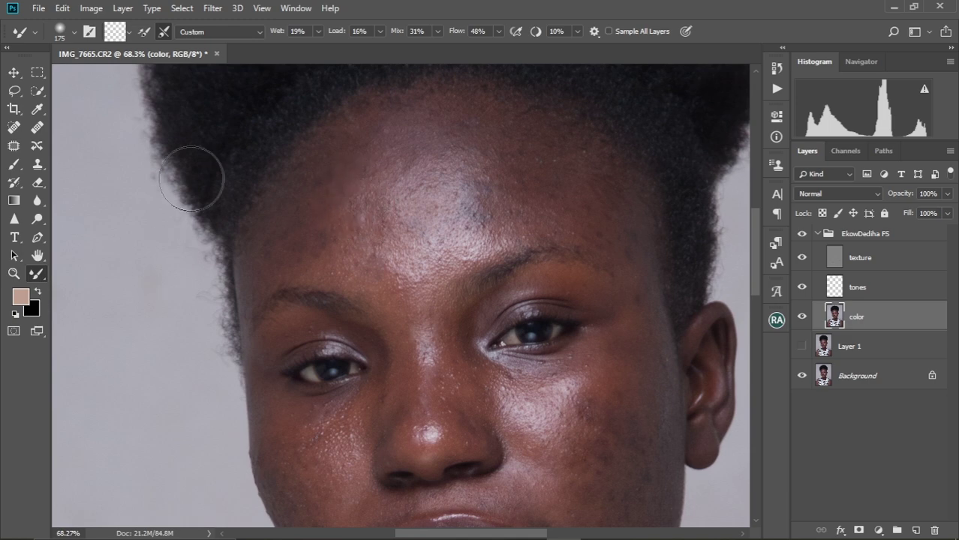
Keep the Custom blending preset and blend the left-centre of the forehead with the Mixer Brush at 175 to 250 px.
click(255, 31)
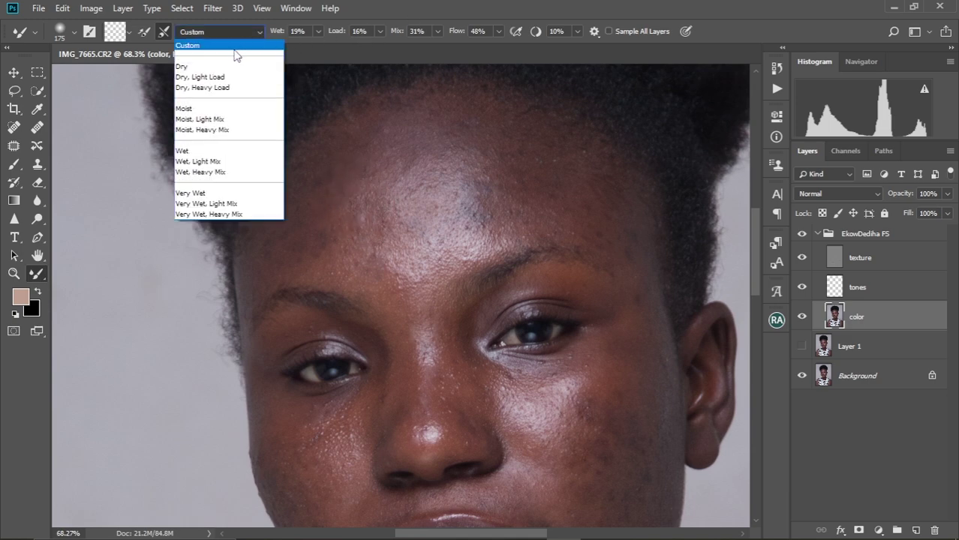
click(238, 45)
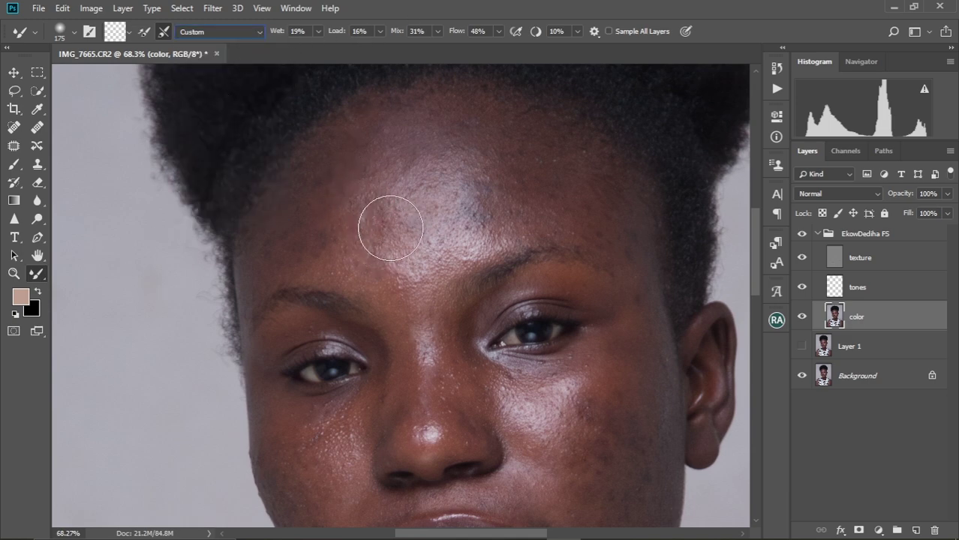
mouse_move(390, 228)
mouse_down()
mouse_move(373, 222)
mouse_move(393, 182)
mouse_up()
mouse_move(372, 121)
mouse_down()
mouse_move(358, 190)
mouse_move(361, 181)
mouse_move(370, 194)
mouse_move(382, 175)
mouse_up()
key(bracketright)
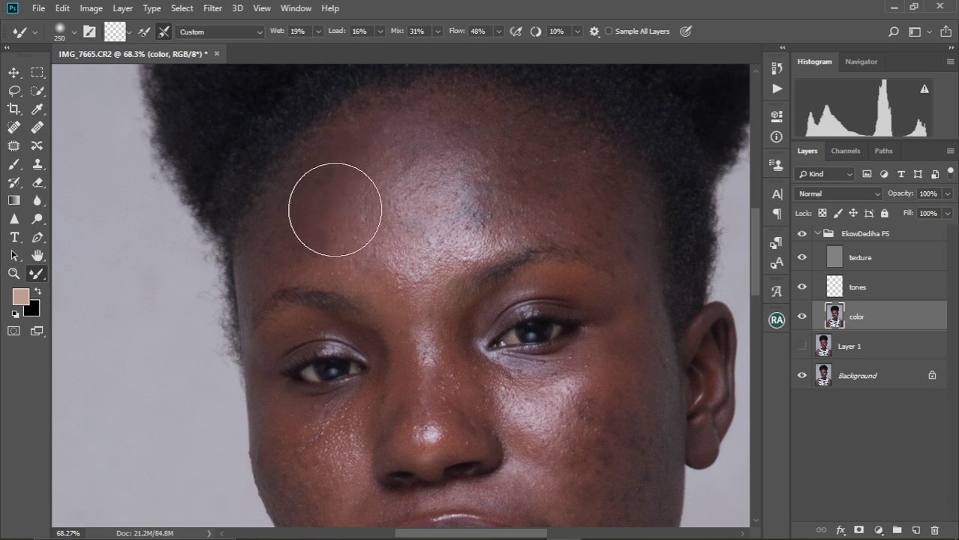
key(bracketleft)
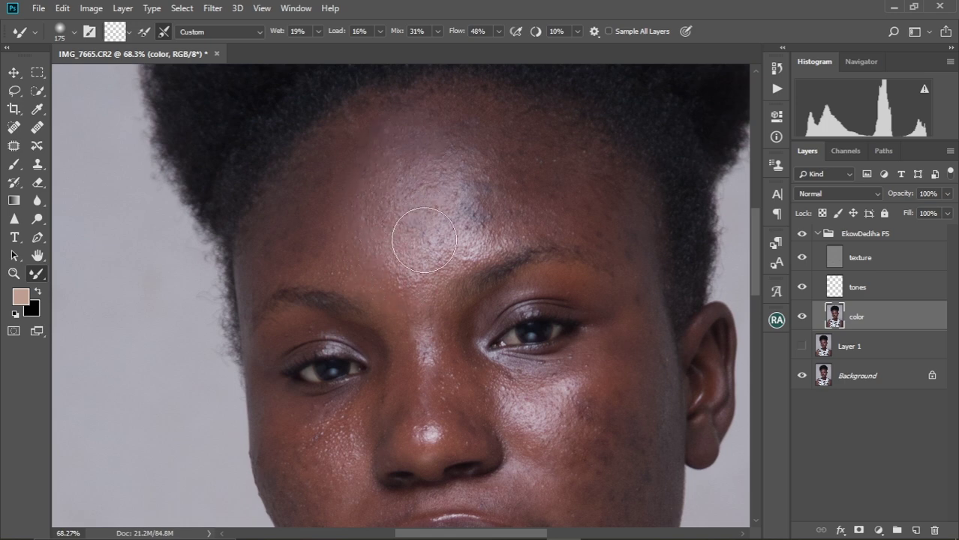
Blend the dark patch beside the forehead's central highlight at 175 px, then reduce the Mixer Brush to 125 px.
mouse_move(424, 240)
mouse_down()
mouse_move(441, 148)
mouse_move(472, 187)
mouse_move(472, 164)
mouse_move(482, 219)
mouse_move(479, 184)
mouse_up()
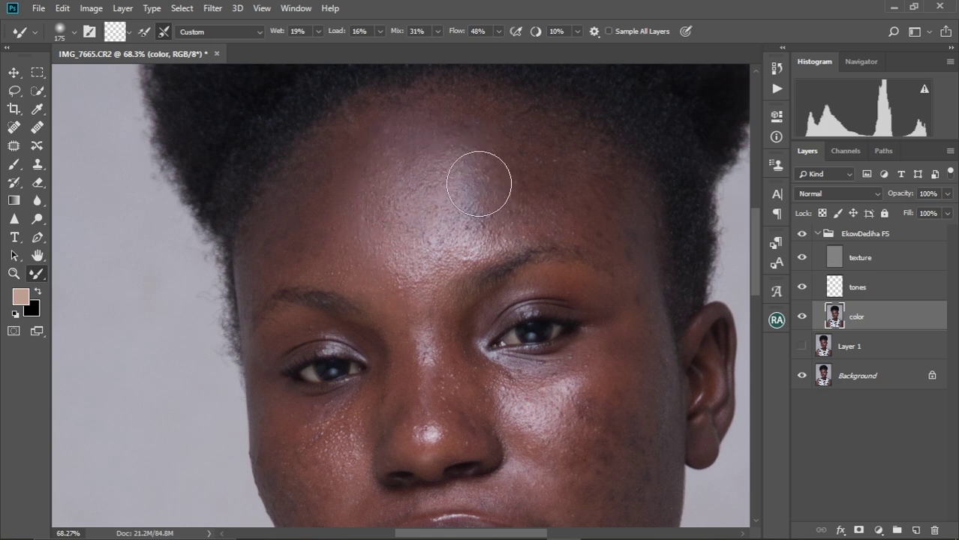
key(bracketleft)
key(bracketleft)
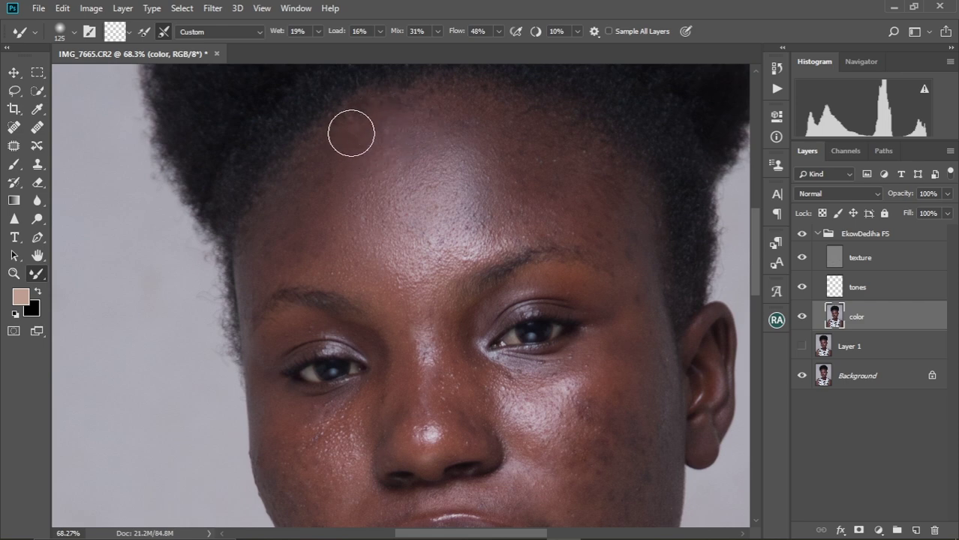
Smooth the forehead's left side from the hairline down to the eyebrow with the Mixer Brush at about 125 to 150 px.
key(bracketright)
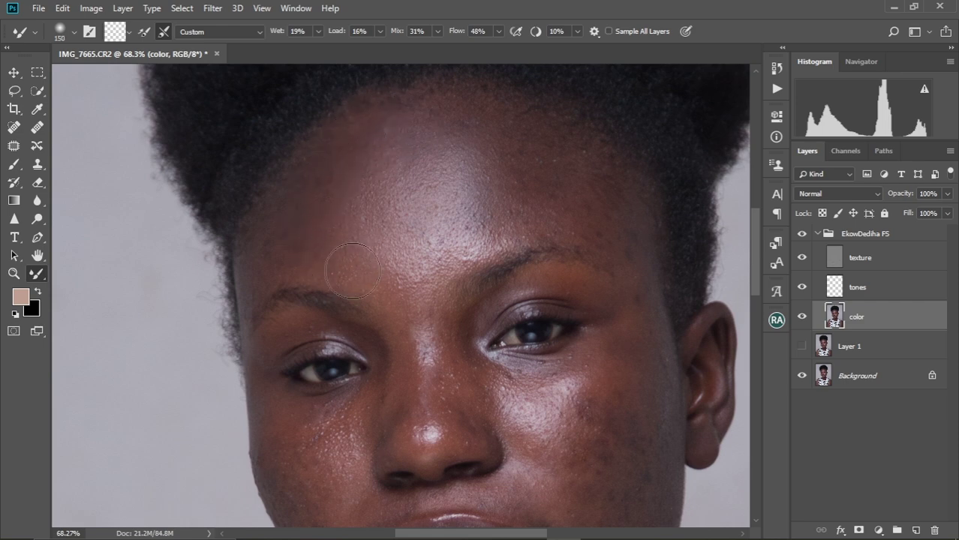
mouse_move(353, 271)
mouse_down()
mouse_move(331, 240)
mouse_move(337, 215)
mouse_up()
key(bracketleft)
key(bracketleft)
mouse_move(355, 165)
mouse_down()
mouse_move(347, 212)
mouse_move(354, 194)
mouse_move(375, 229)
mouse_up()
mouse_move(399, 192)
mouse_down()
mouse_move(362, 142)
mouse_move(399, 124)
mouse_move(348, 137)
mouse_move(323, 174)
mouse_up()
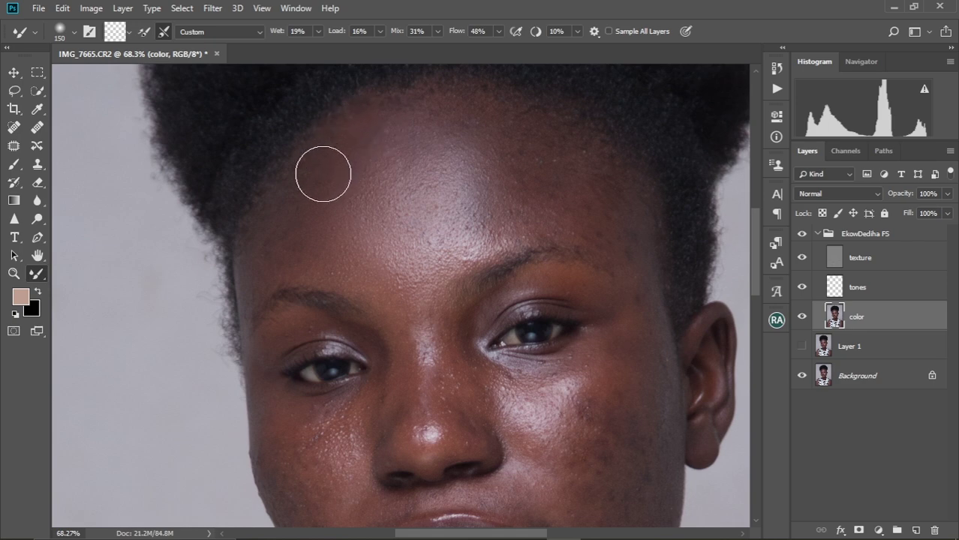
key(bracketleft)
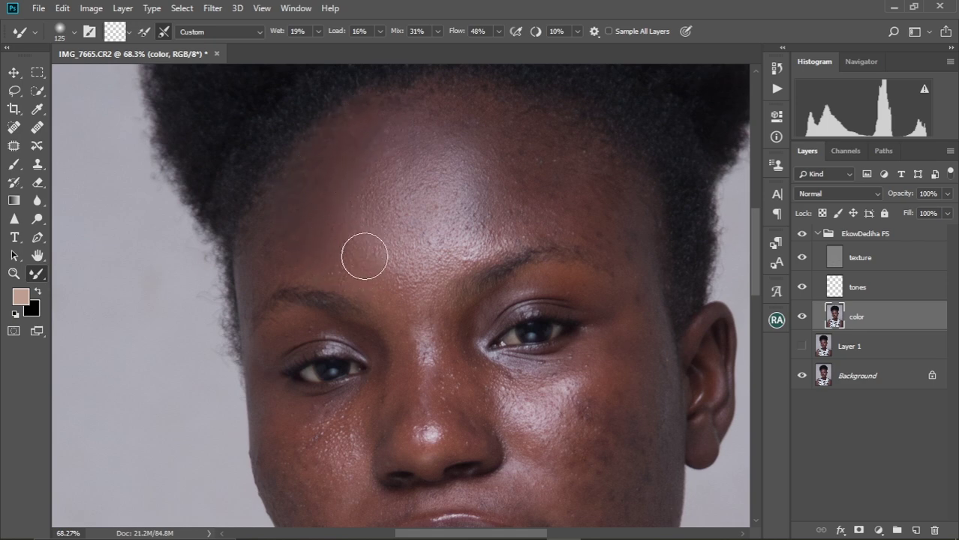
key(bracketright)
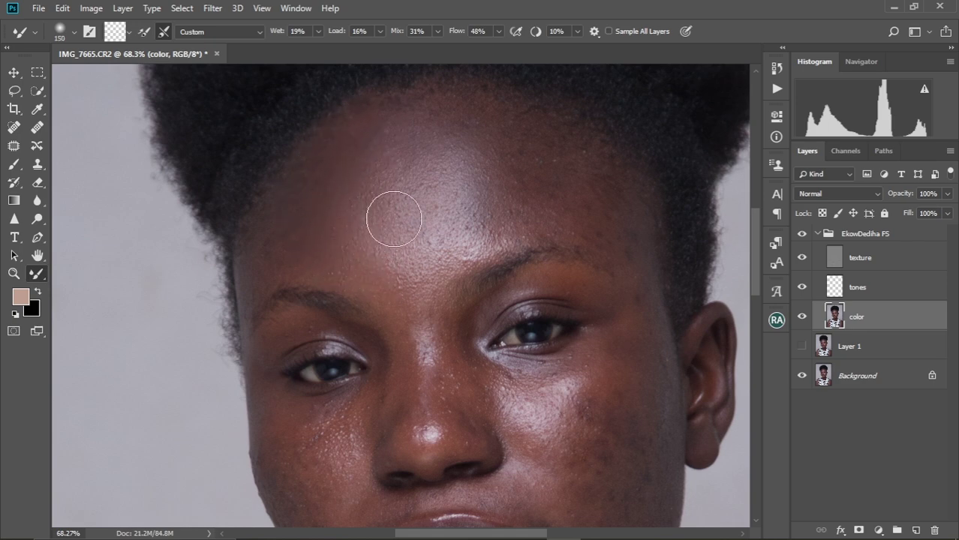
Blend the forehead highlight into the darker skin on its right, using Mixer Brush sizes between 100 and 150 px.
mouse_move(394, 219)
mouse_down()
mouse_move(444, 207)
mouse_move(456, 194)
mouse_move(453, 239)
mouse_move(474, 211)
mouse_move(483, 176)
mouse_move(490, 210)
mouse_move(448, 160)
mouse_move(422, 156)
mouse_move(427, 148)
mouse_move(470, 154)
mouse_move(438, 114)
mouse_move(481, 126)
mouse_move(533, 200)
mouse_up()
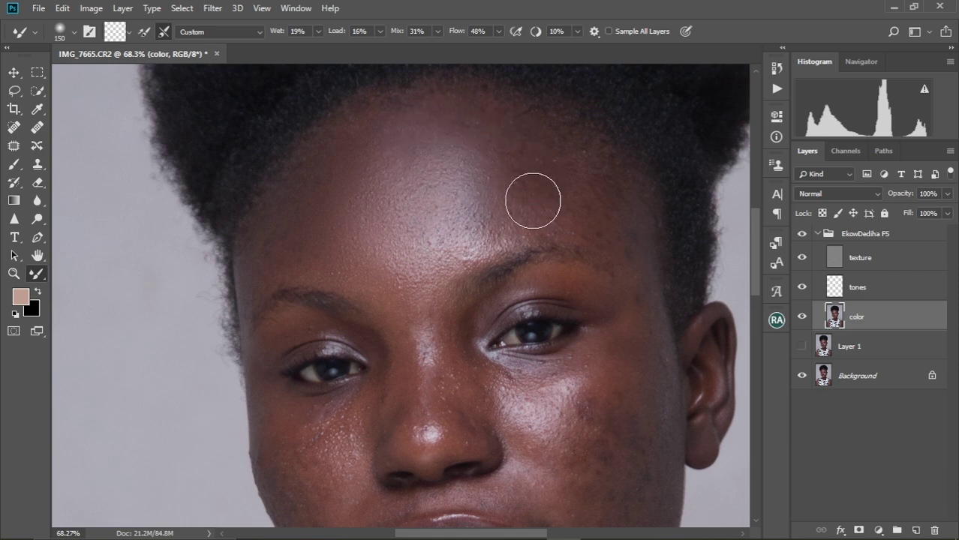
key(bracketleft)
key(bracketleft)
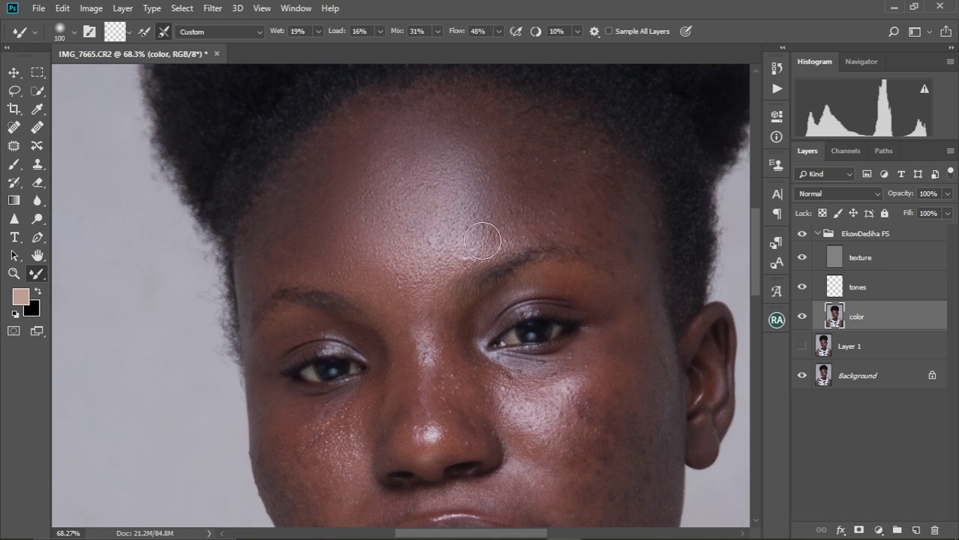
key(bracketright)
mouse_move(487, 179)
mouse_down()
mouse_move(491, 203)
mouse_move(469, 238)
mouse_move(483, 223)
mouse_move(451, 261)
mouse_move(499, 195)
mouse_up()
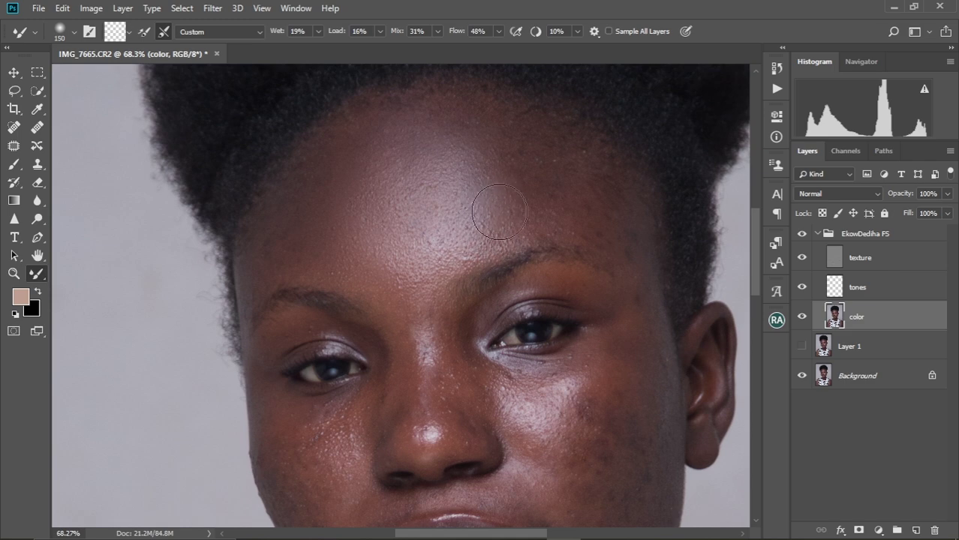
Even out the remaining blotches from the upper-left hairline across the forehead, varying the brush size and ending at 150 px.
key(bracketleft)
key(bracketleft)
key(bracketright)
key(bracketleft)
mouse_move(368, 134)
mouse_down()
mouse_move(381, 171)
mouse_move(392, 150)
mouse_move(421, 138)
mouse_move(409, 164)
mouse_move(378, 150)
mouse_move(352, 167)
mouse_move(409, 124)
mouse_move(448, 135)
mouse_move(381, 136)
mouse_move(453, 116)
mouse_move(444, 102)
mouse_move(510, 144)
mouse_move(441, 149)
mouse_move(455, 207)
mouse_move(390, 189)
mouse_move(359, 208)
mouse_up()
key(bracketright)
key(bracketleft)
key(bracketleft)
key(bracketleft)
key(bracketleft)
key(bracketleft)
key(bracketright)
key(bracketright)
key(bracketright)
key(bracketright)
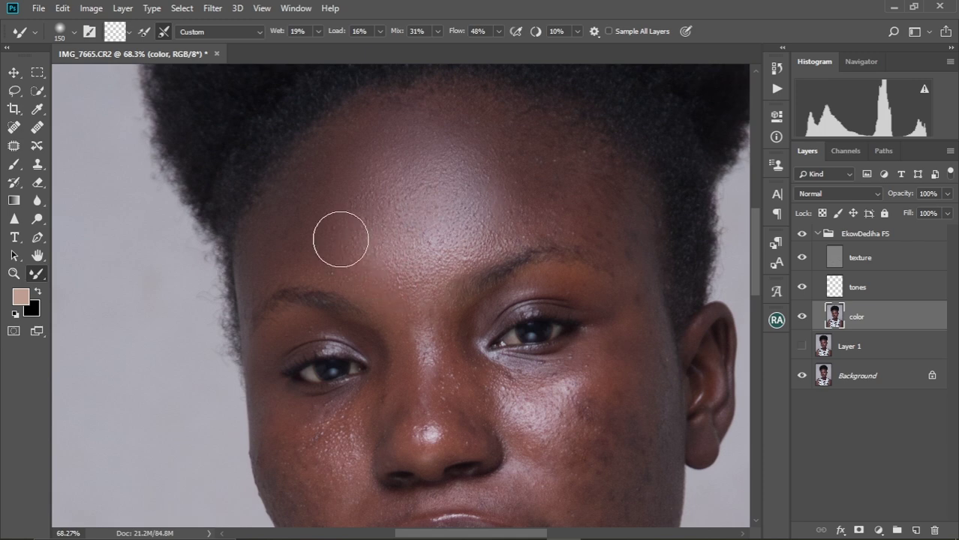
Soften the transition between the forehead highlight and the right side of the forehead, enlarging the Mixer Brush to 175 px.
key(bracketleft)
key(bracketleft)
key(bracketleft)
key(bracketright)
key(bracketright)
key(bracketright)
key(bracketright)
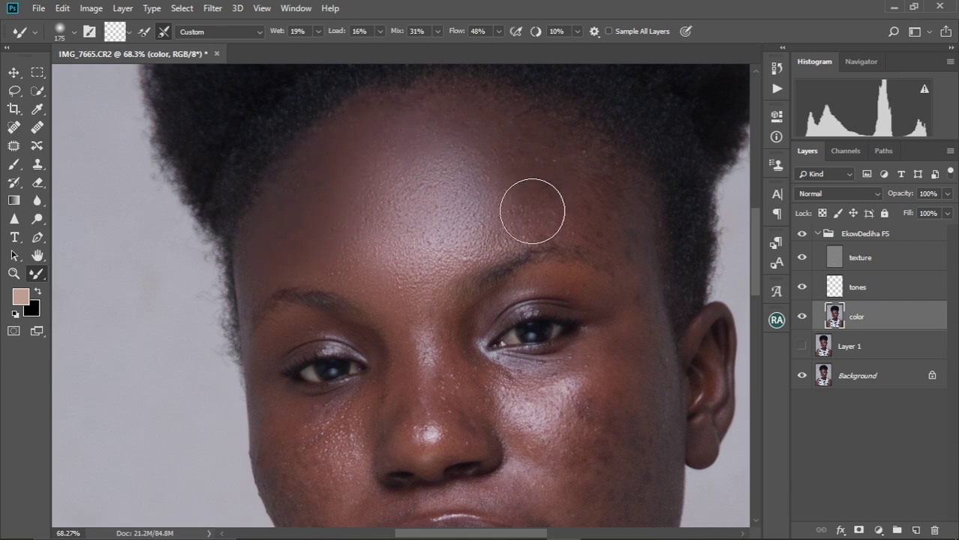
Blend the bridge of the nose and the skin around the left eye with the Mixer Brush at 125 to 150 px.
key(bracketleft)
key(bracketleft)
key(bracketleft)
key(bracketleft)
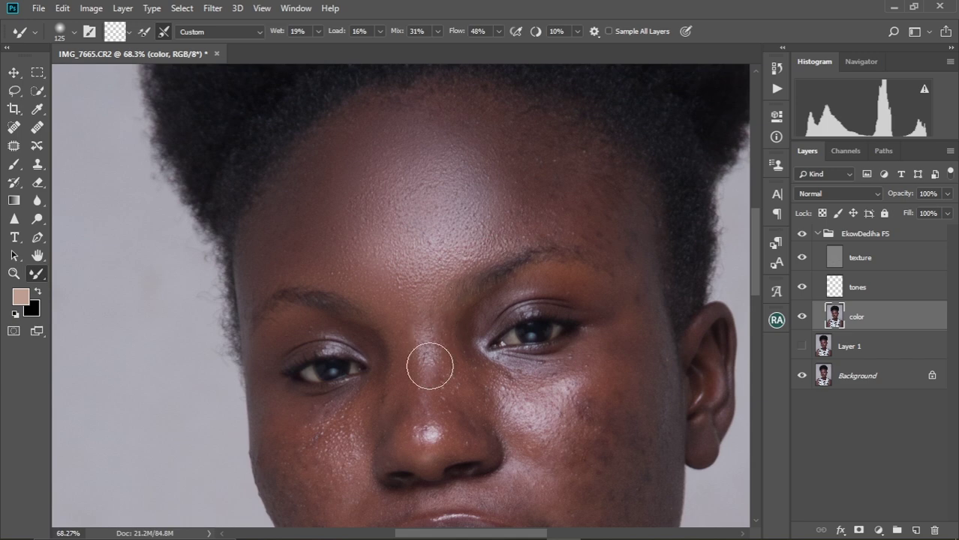
mouse_move(343, 327)
mouse_down()
mouse_move(312, 346)
mouse_move(278, 333)
mouse_move(274, 340)
mouse_move(354, 329)
mouse_move(380, 359)
mouse_up()
key(bracketright)
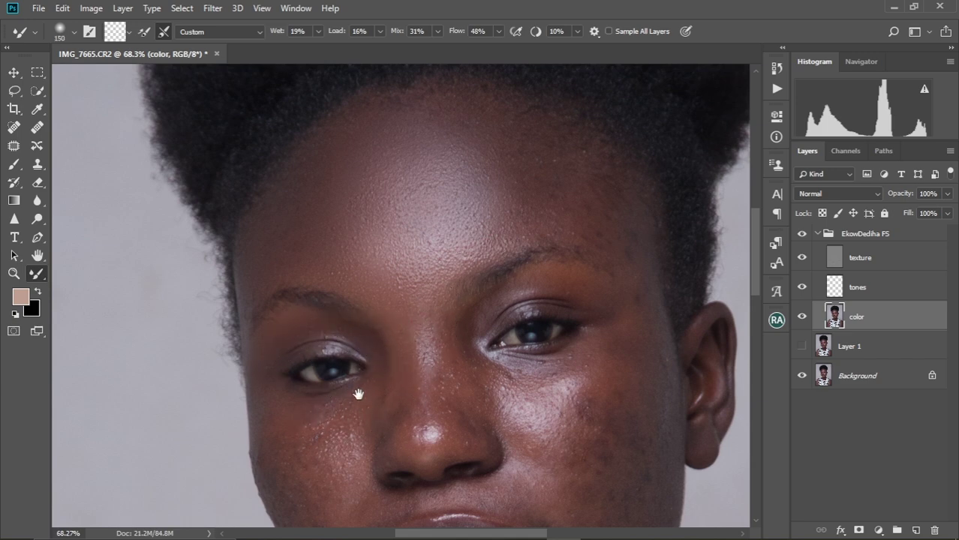
Smooth the tones beside the nose and under the left eye with the Mixer Brush at 100 to 125 px.
drag(357, 394, 402, 323)
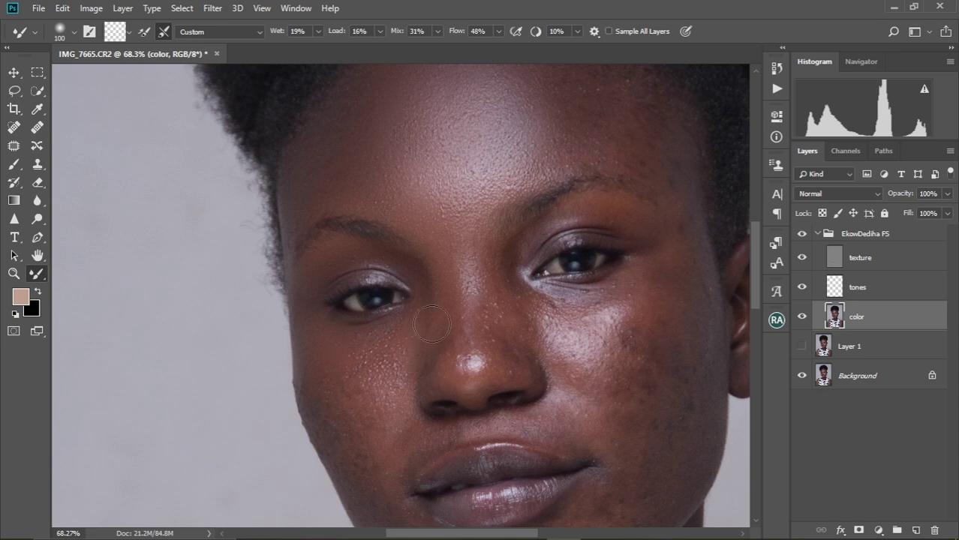
key(bracketleft)
drag(337, 399, 314, 319)
key(bracketright)
key(bracketright)
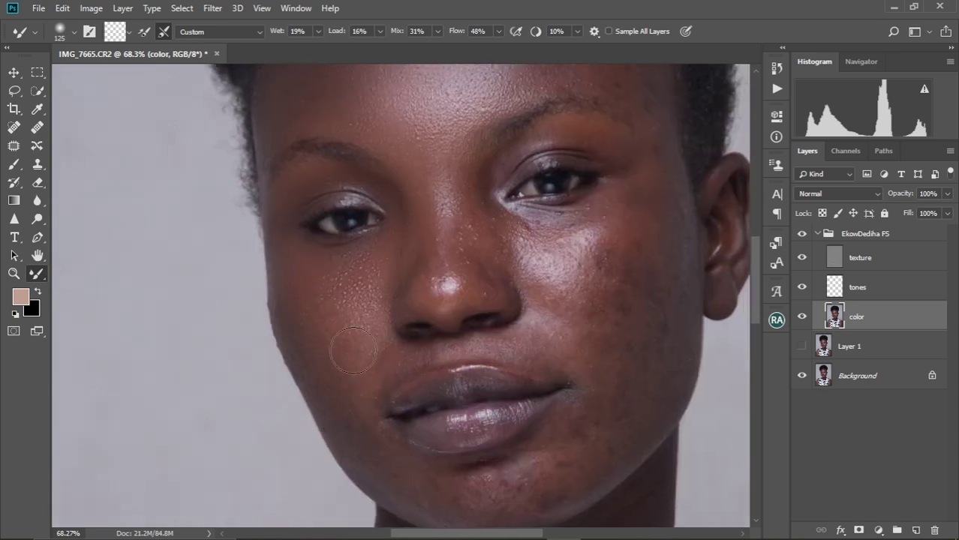
Blend the left cheek down to the corner of the mouth, reducing the Mixer Brush from 200 px to 80 px.
key(bracketright)
key(bracketright)
key(bracketright)
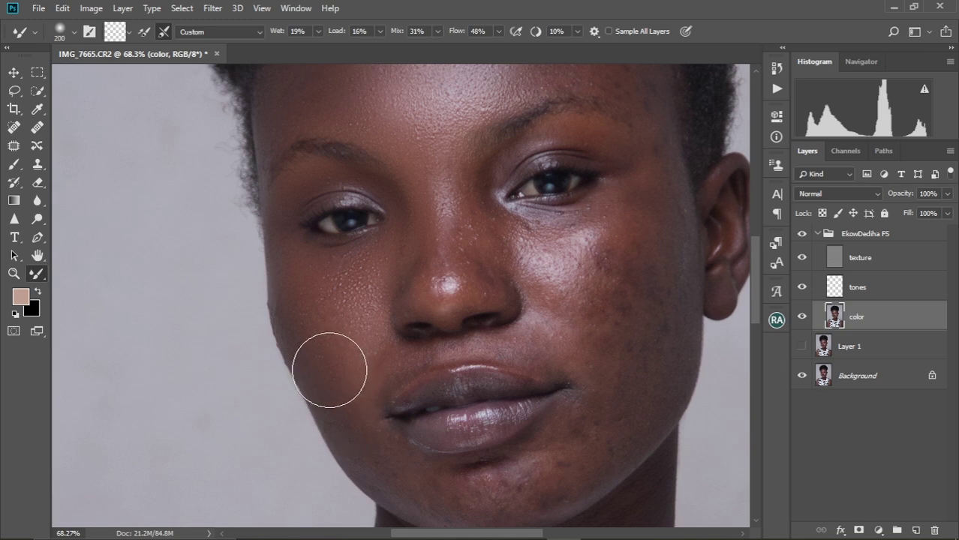
key(bracketleft)
key(bracketleft)
key(bracketleft)
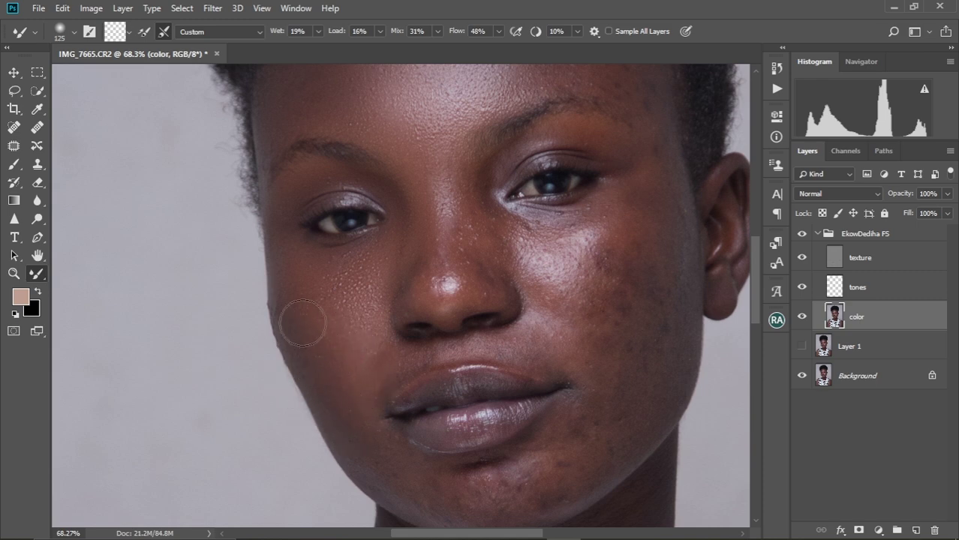
key(bracketleft)
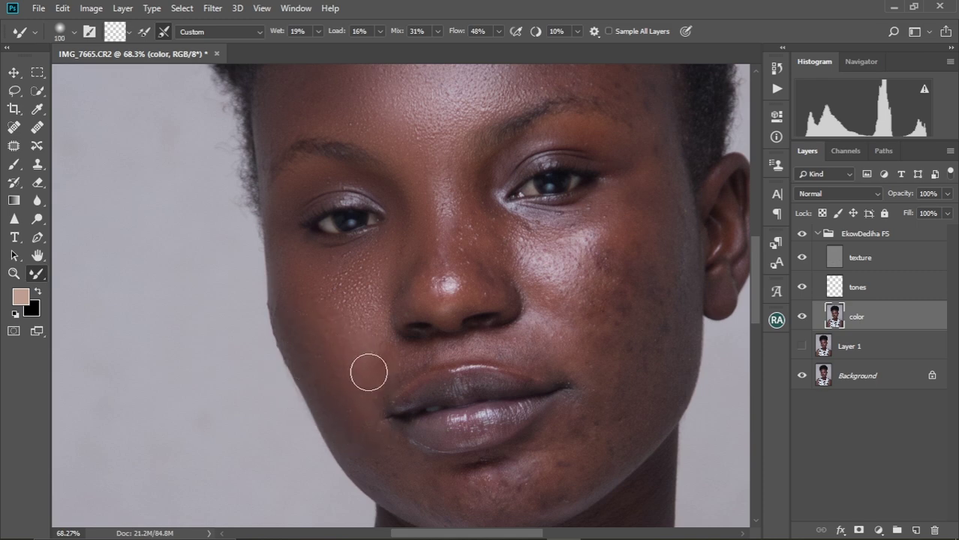
key(bracketleft)
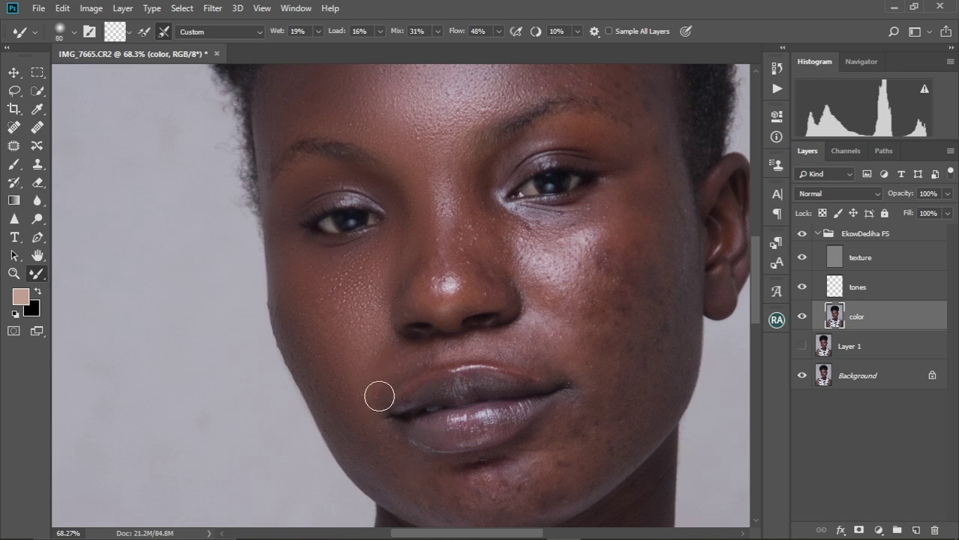
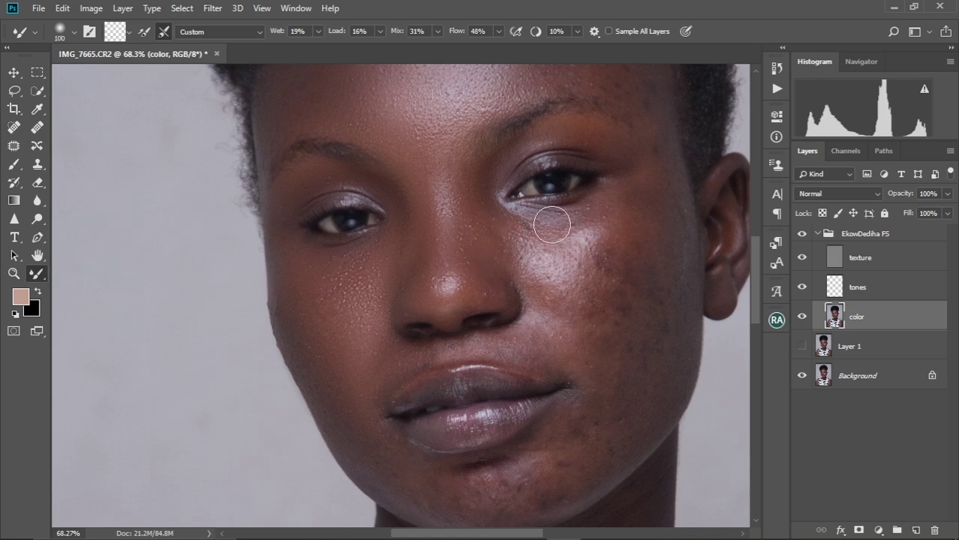
Blend the skin under the right eye and along the top of the cheek highlight with a small Mixer Brush.
drag(533, 226, 547, 223)
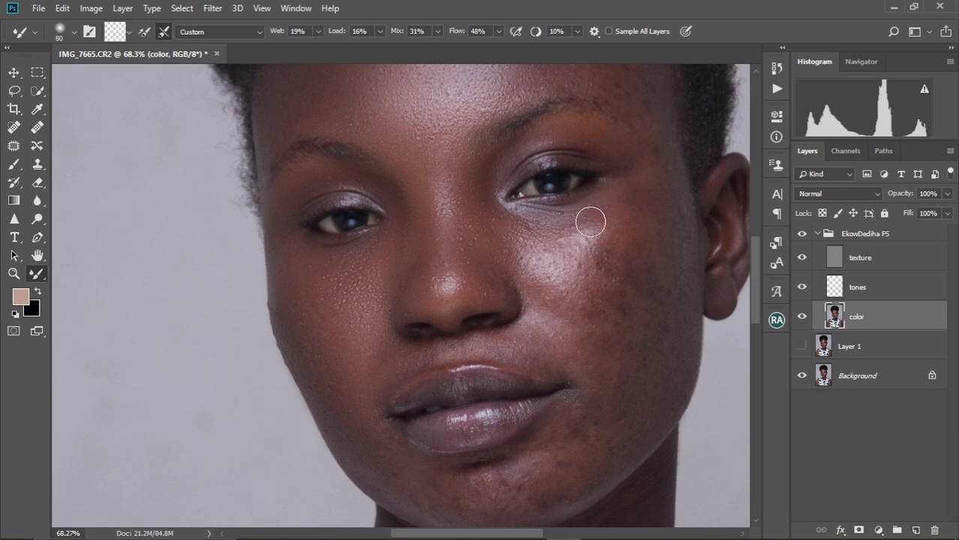
mouse_move(586, 223)
mouse_down()
mouse_move(506, 230)
mouse_move(567, 237)
mouse_move(526, 241)
mouse_up()
mouse_move(472, 219)
mouse_down()
mouse_move(498, 251)
mouse_move(488, 228)
mouse_move(520, 239)
mouse_move(592, 219)
mouse_move(596, 226)
mouse_move(587, 226)
mouse_move(611, 246)
mouse_up()
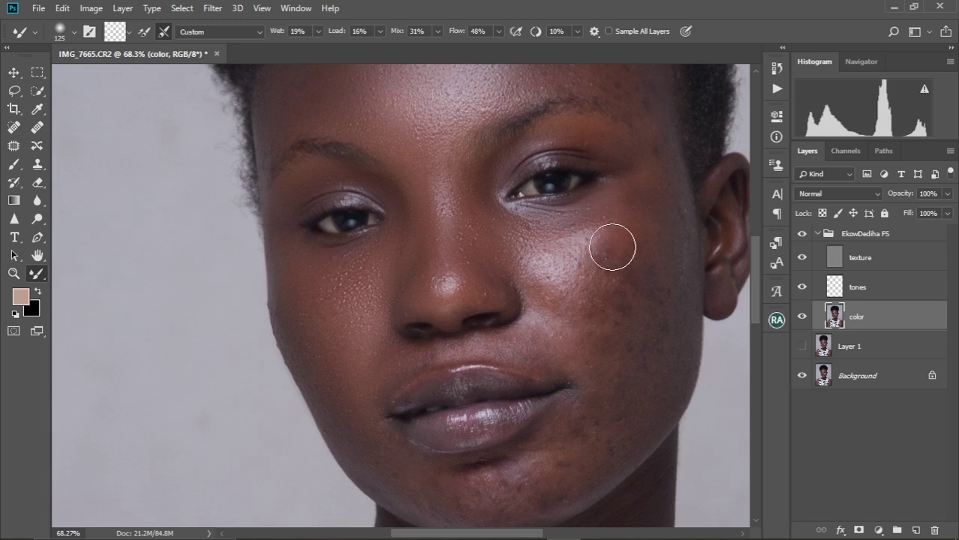
Even out the dark spots on the upper right cheek beside the highlight with the Mixer Brush at 125 to 150 px.
key(bracketright)
key(bracketright)
key(bracketleft)
key(bracketleft)
key(bracketleft)
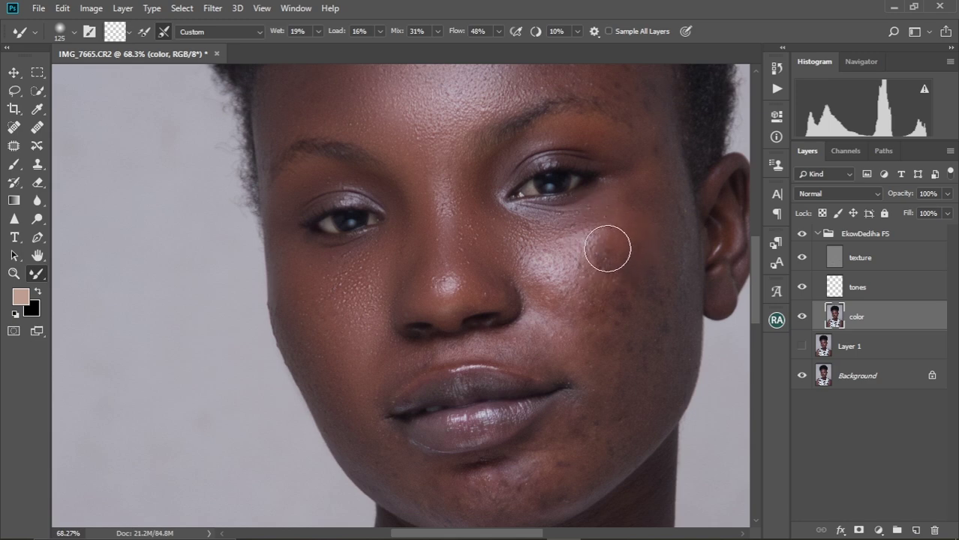
key(bracketright)
key(bracketright)
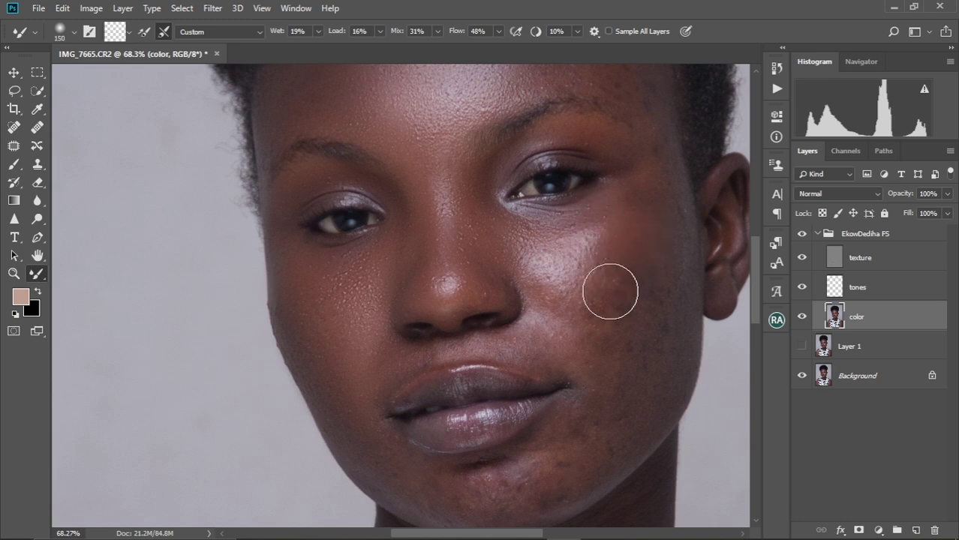
mouse_move(602, 258)
mouse_down()
mouse_move(602, 238)
mouse_move(566, 239)
mouse_up()
Refine the right cheek highlight and the skin around the right eye and eyebrow, using Mixer Brush sizes down to 90 px.
key(bracketleft)
key(bracketleft)
key(bracketright)
key(bracketright)
key(bracketleft)
key(bracketleft)
key(bracketleft)
key(bracketleft)
key(bracketleft)
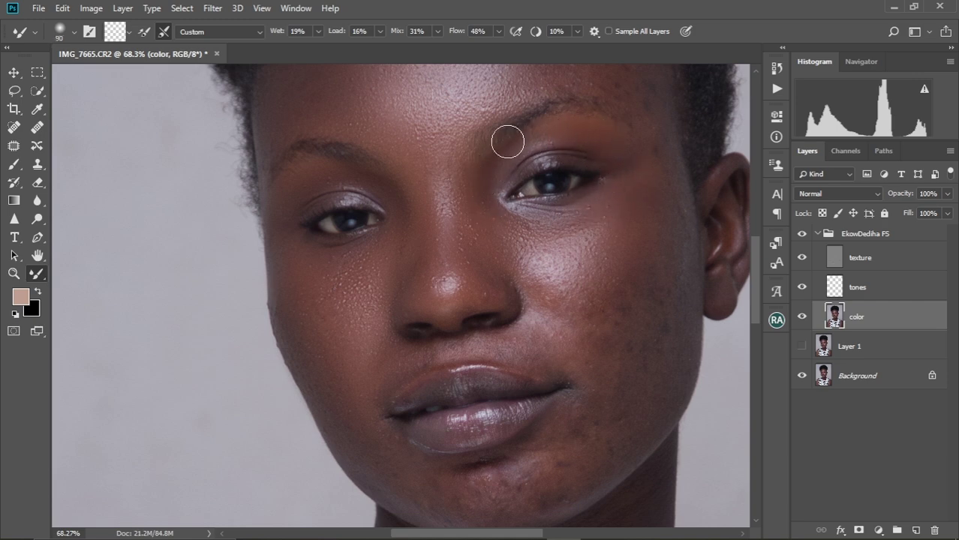
key(bracketright)
key(bracketright)
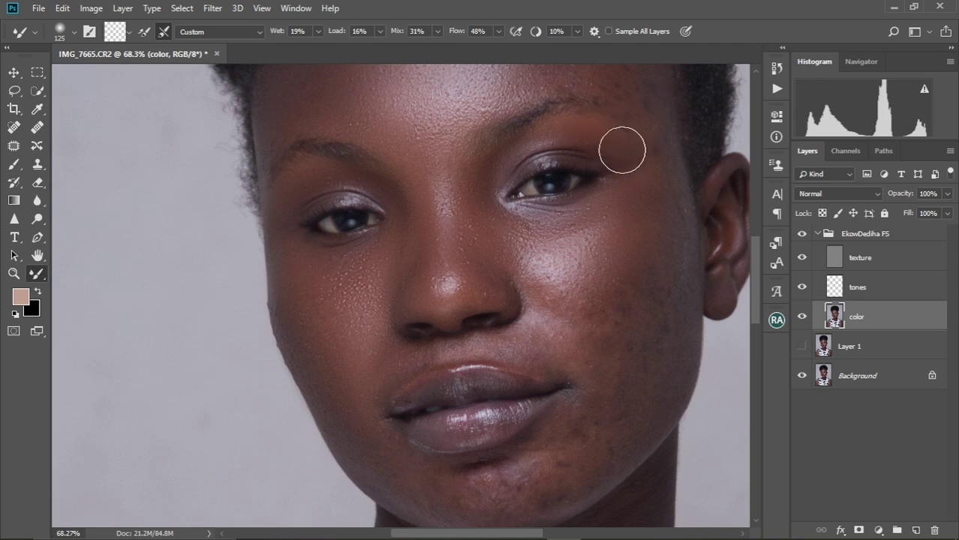
Smooth the right side of the forehead between the hairline and eyebrow with the Mixer Brush at 125 to 175 px.
mouse_move(614, 133)
mouse_down()
mouse_move(583, 199)
mouse_move(554, 160)
mouse_move(552, 168)
mouse_up()
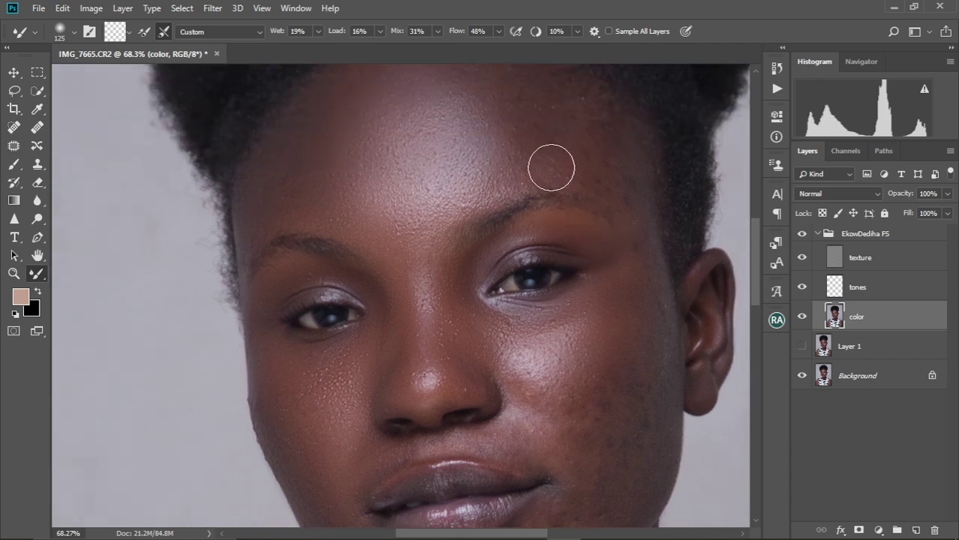
drag(556, 129, 538, 217)
key(bracketright)
key(bracketright)
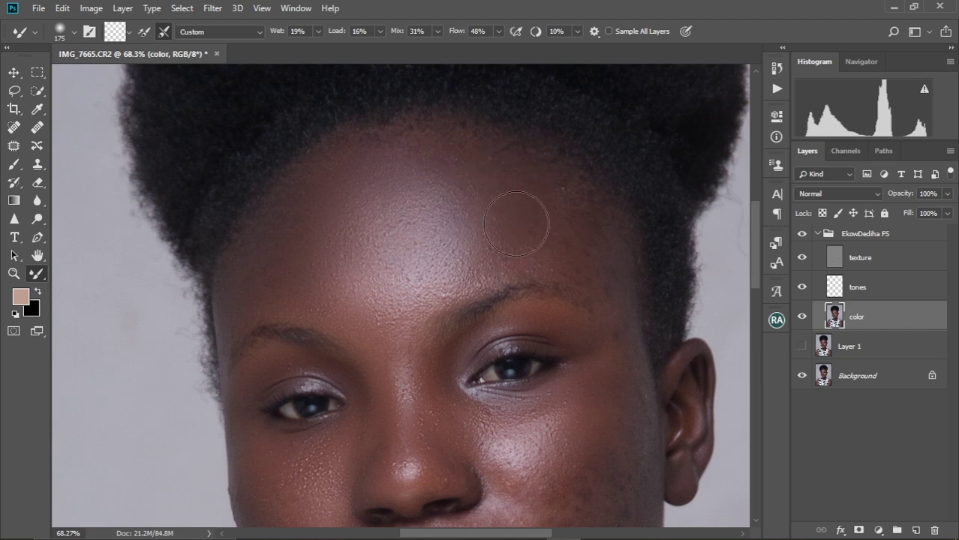
key(bracketleft)
key(bracketleft)
key(bracketleft)
key(bracketright)
key(bracketright)
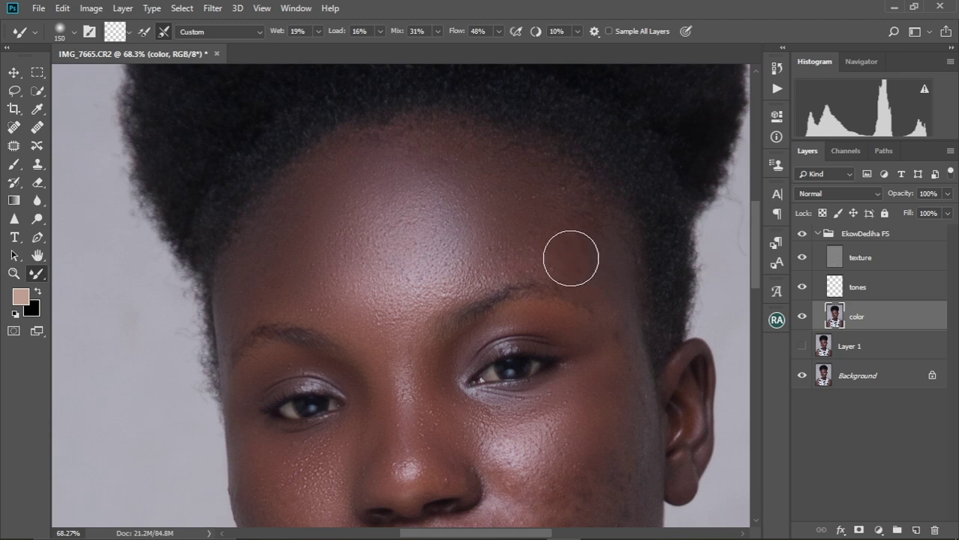
Blend the blotchy outer right cheek toward the nose and mouth, reducing the Mixer Brush from 150 px to 90 px.
drag(609, 352, 605, 264)
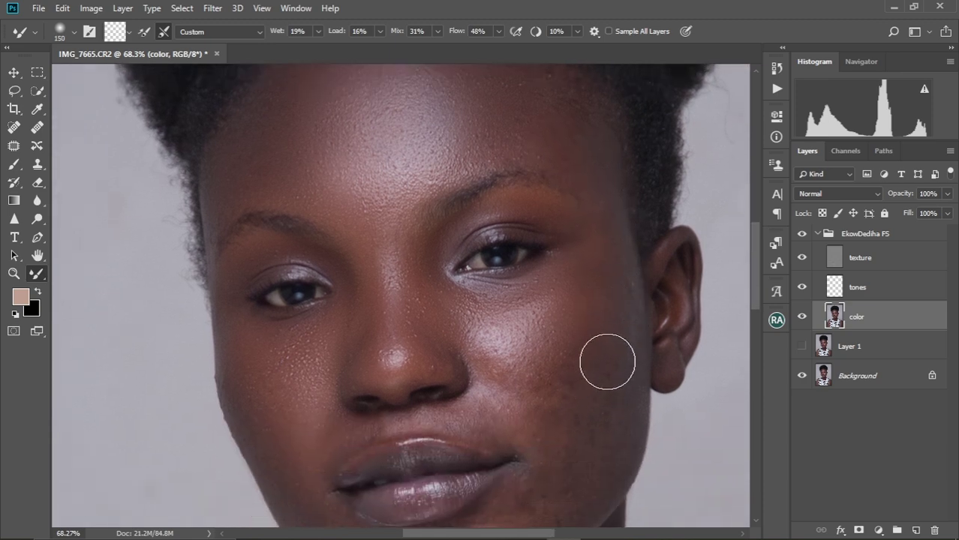
key(bracketleft)
key(bracketleft)
key(bracketright)
key(bracketright)
key(bracketleft)
key(bracketleft)
key(bracketleft)
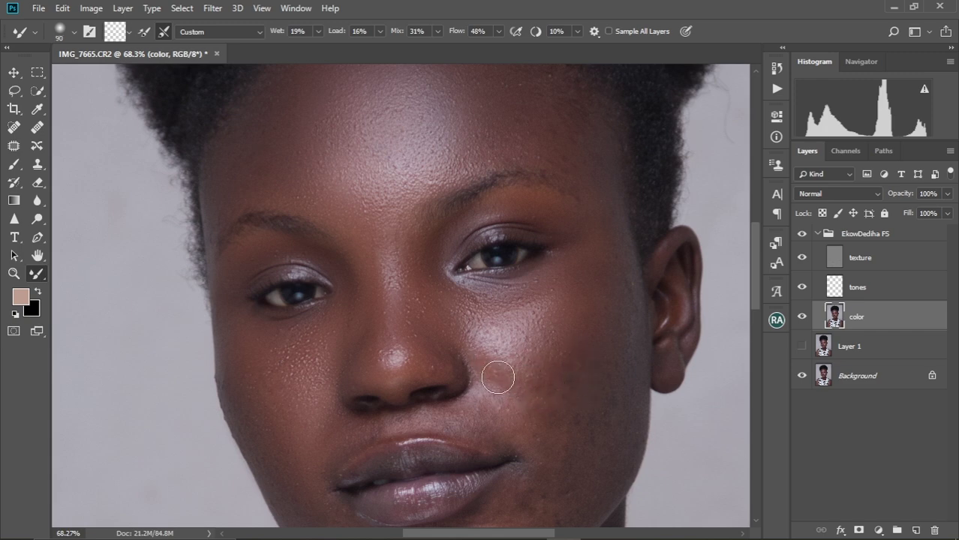
Even out the outer right cheek below the eye with the Mixer Brush enlarged to 150 px.
key(bracketright)
key(bracketright)
key(bracketright)
key(bracketright)
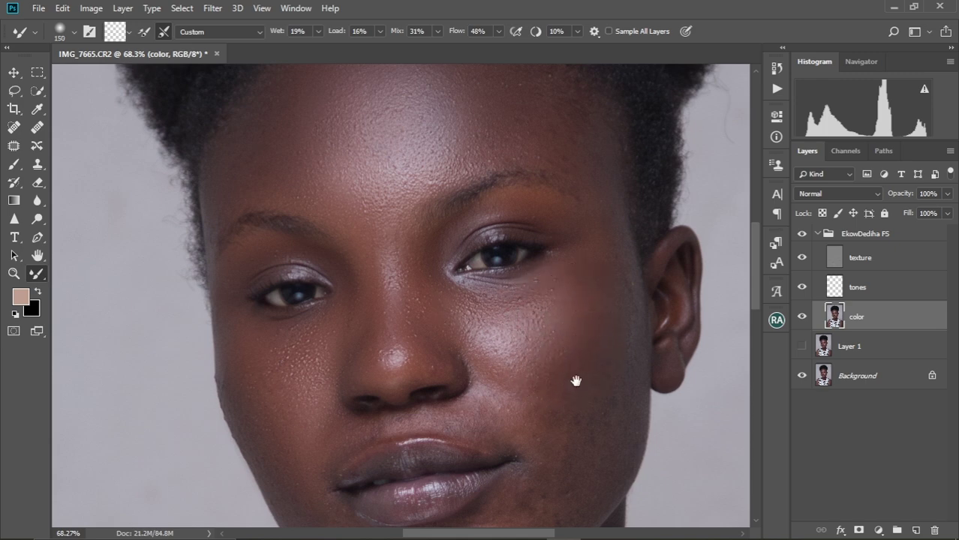
Smooth the skin beside the right nostril and down toward the mouth corner with the Mixer Brush at 90 px.
scroll(583, 375, down, 3)
key(bracketleft)
key(bracketleft)
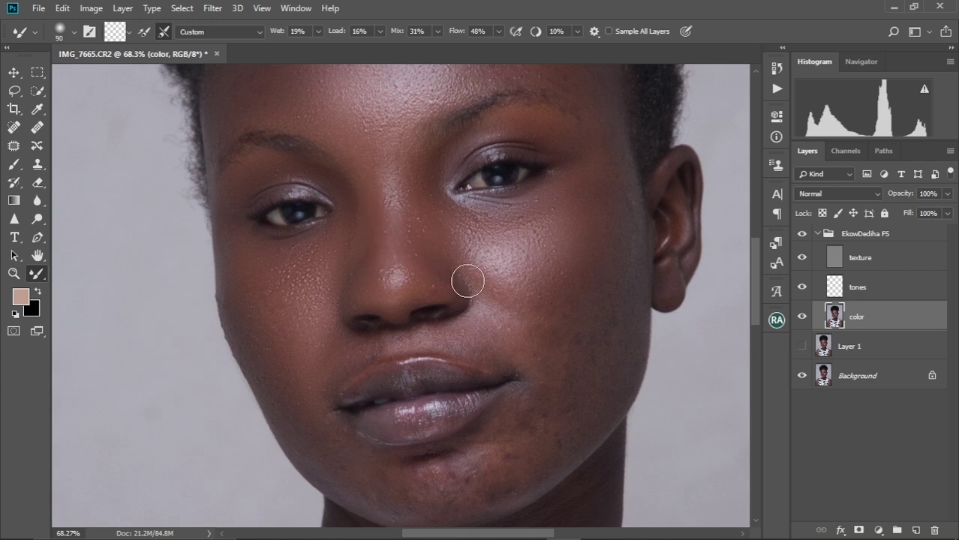
key(bracketleft)
key(bracketleft)
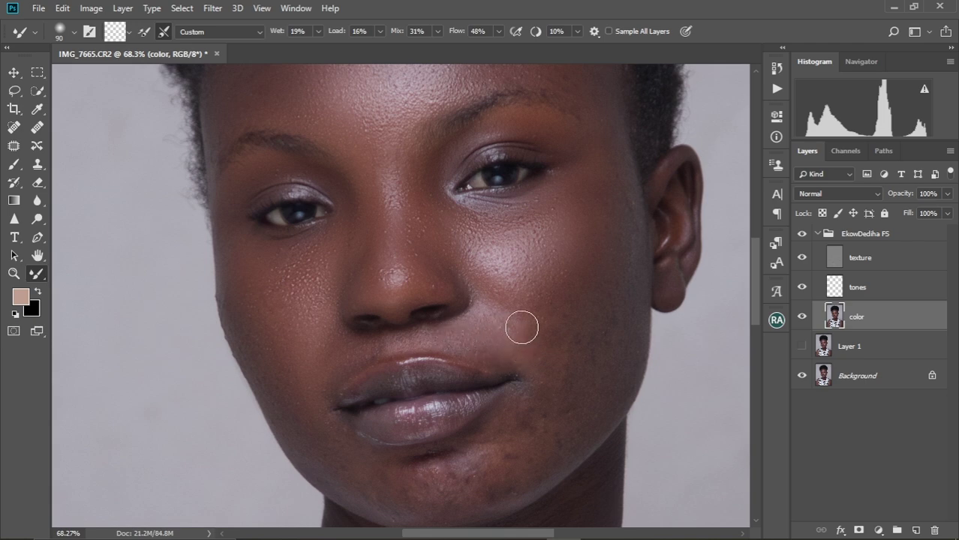
Blend the lower right cheek with the Mixer Brush from 125 px upward, finishing around the right mouth corner at 90 px.
key(bracketright)
key(bracketright)
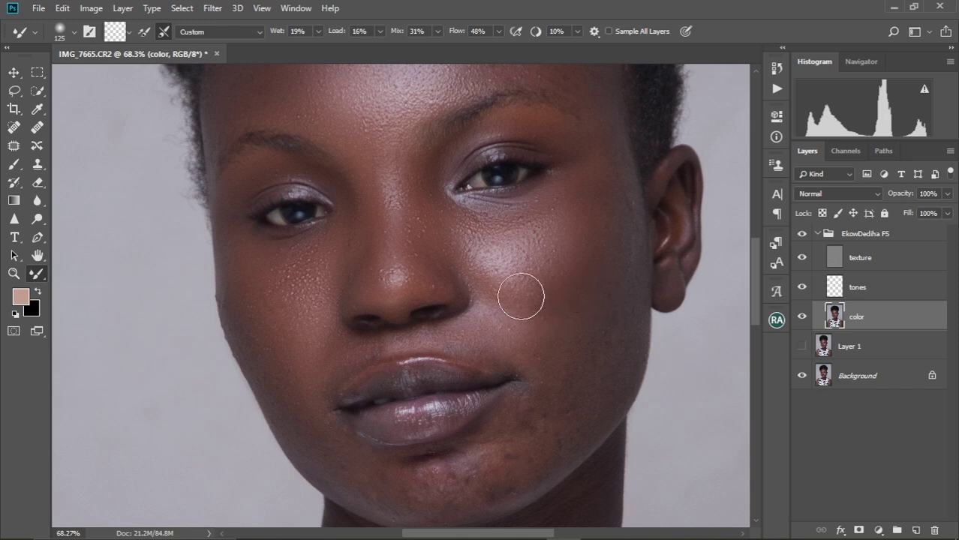
key(bracketright)
key(bracketright)
drag(572, 372, 582, 311)
key(bracketleft)
key(bracketleft)
key(bracketleft)
key(bracketleft)
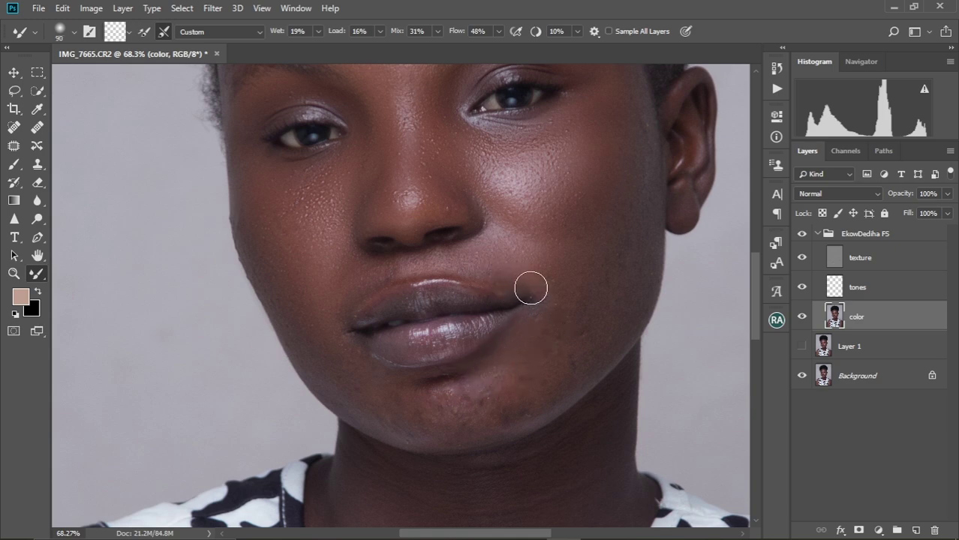
Smooth the dark spots between the right mouth corner and jawline with the Mixer Brush at 125 to 150 px.
key(bracketright)
key(bracketright)
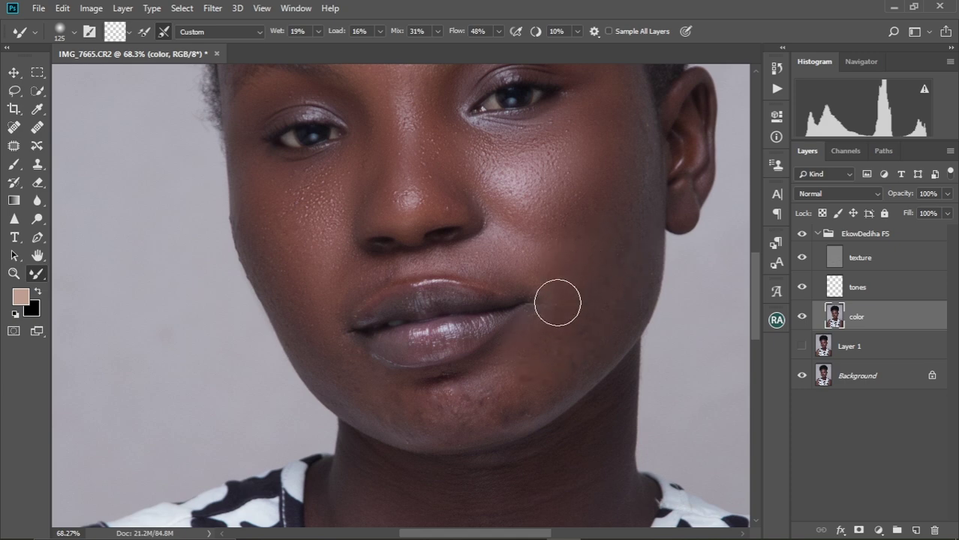
key(bracketright)
key(bracketright)
key(bracketleft)
key(bracketleft)
key(bracketleft)
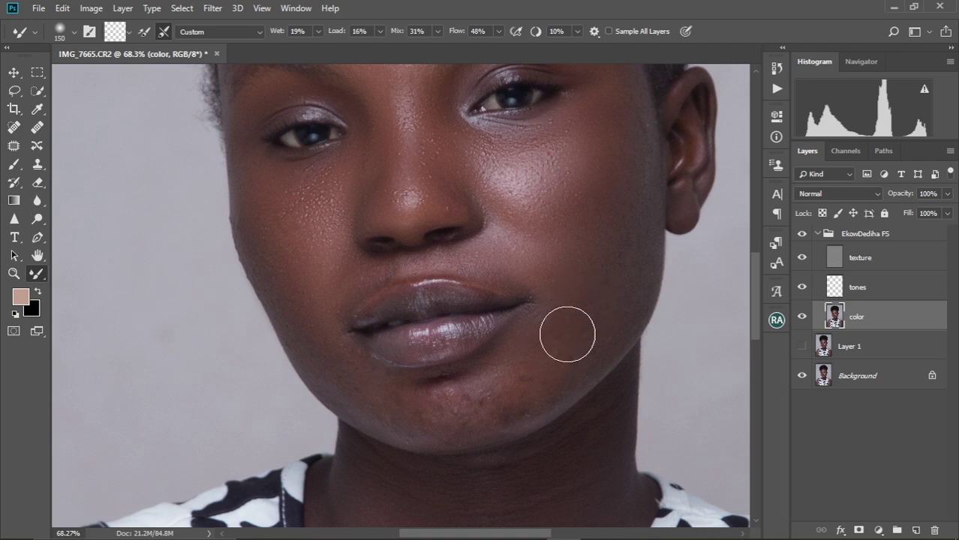
key(bracketright)
key(bracketright)
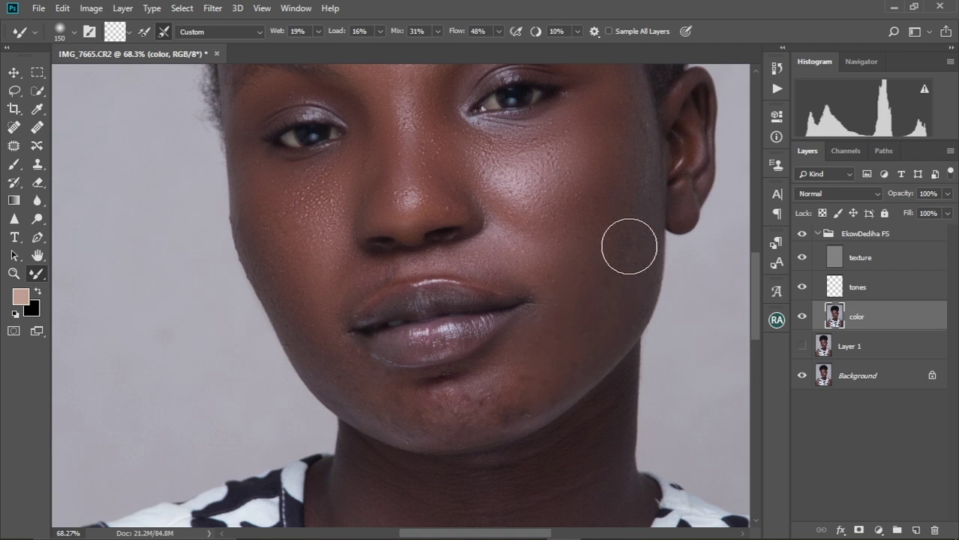
Blend the blotches on the chin below the lower lip and along the left jaw with the Mixer Brush at 100 px.
key(bracketleft)
key(bracketleft)
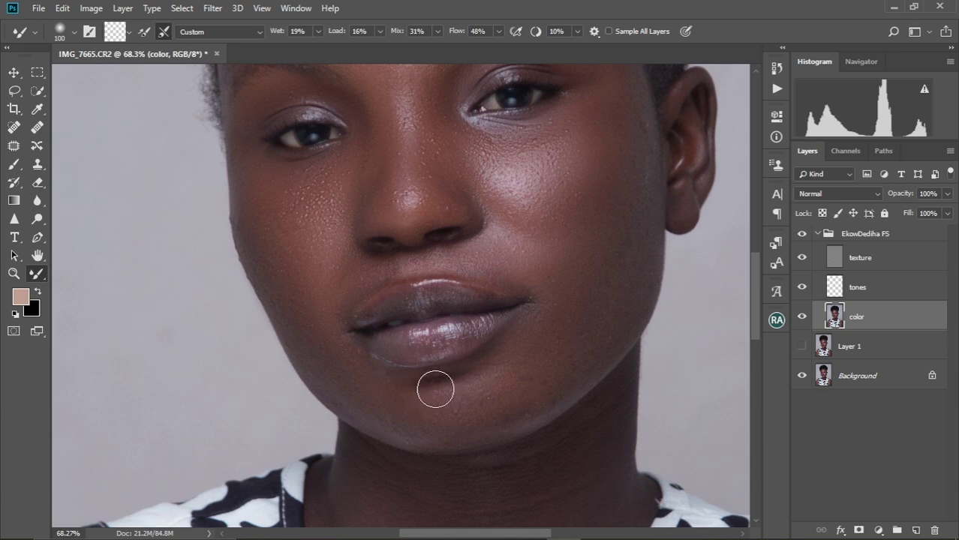
key(])
key([)
mouse_move(353, 376)
mouse_down()
mouse_move(342, 354)
mouse_move(355, 366)
mouse_up()
key([)
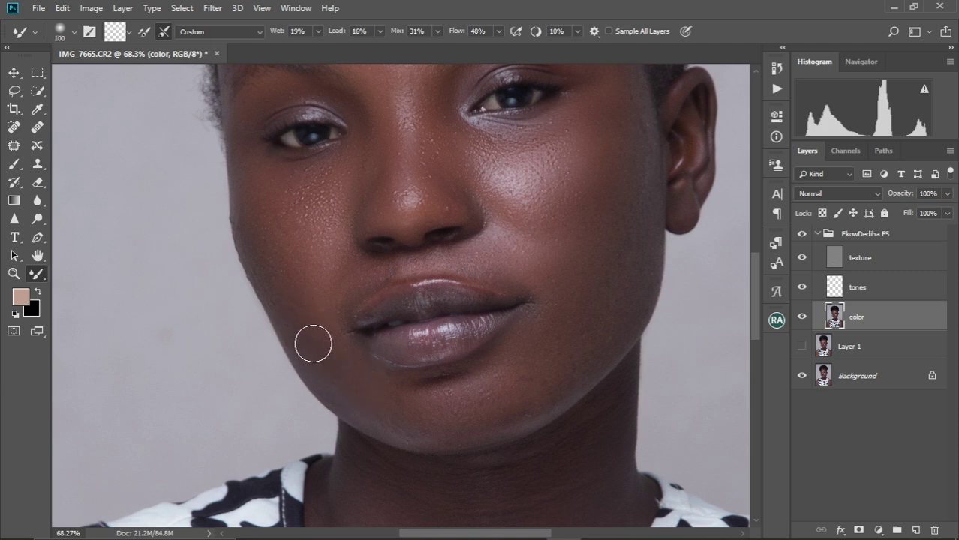
Refine the tones across the chin and just under the lower lip with the Mixer Brush at 90 to 100 px.
key(bracketright)
key(bracketleft)
key(bracketright)
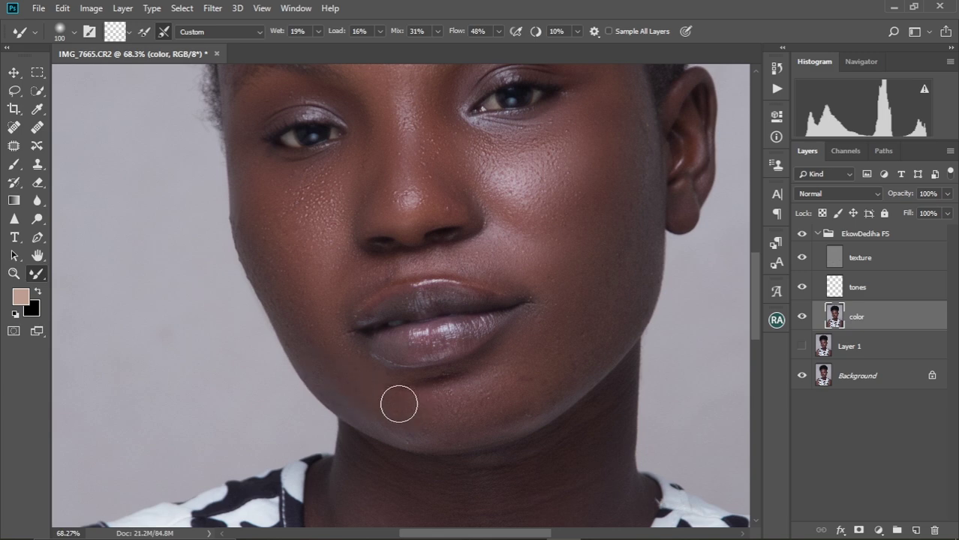
key(bracketleft)
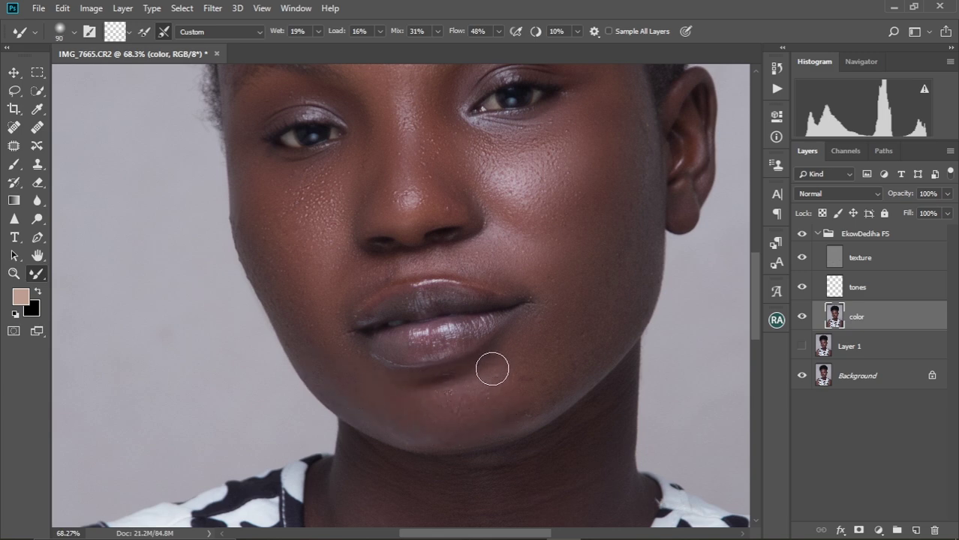
key(bracketright)
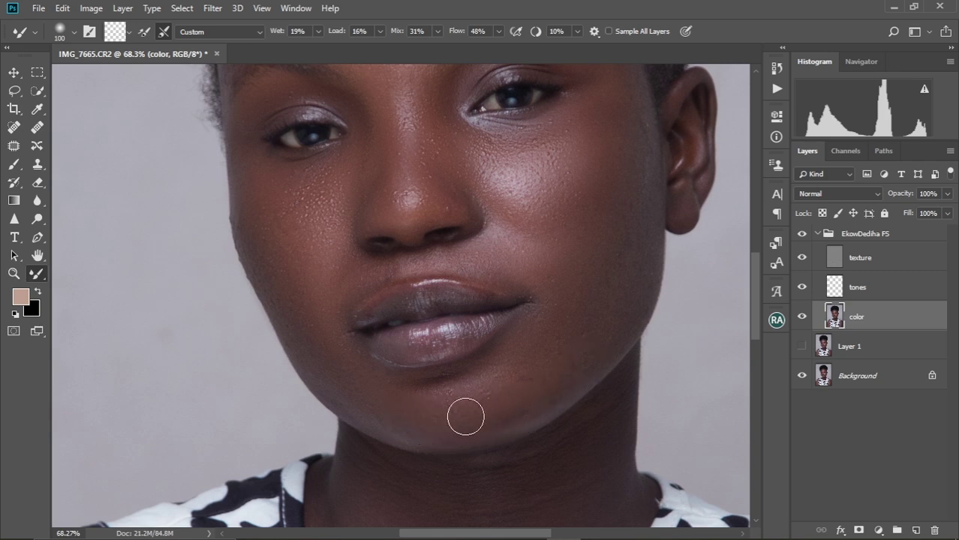
Soften the right jawline and outer cheek near the ear, using Mixer Brush sizes of 150 and 100 px.
key(bracketright)
key(bracketright)
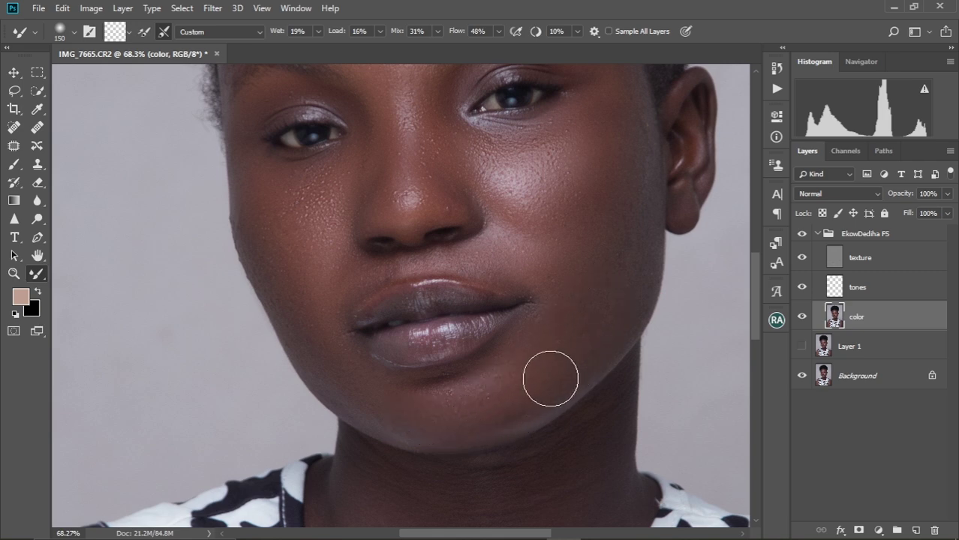
mouse_move(582, 289)
mouse_down()
mouse_move(554, 377)
mouse_move(571, 399)
mouse_up()
key(bracketleft)
key(bracketleft)
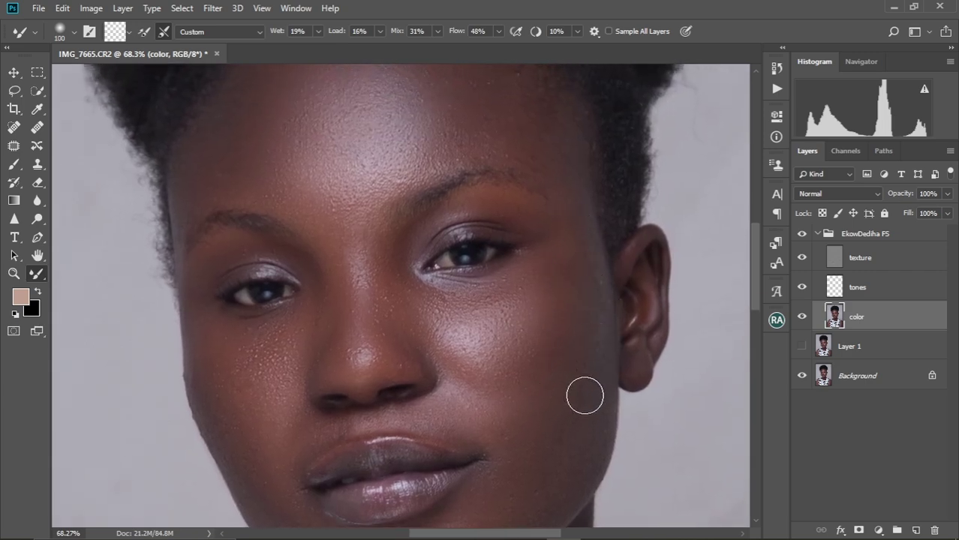
Even out the transition from the right cheek highlight to the outer cheek with the Mixer Brush at 125 to 150 px.
mouse_move(564, 411)
mouse_down()
mouse_move(573, 214)
mouse_move(531, 313)
mouse_up()
key(bracketright)
key(bracketright)
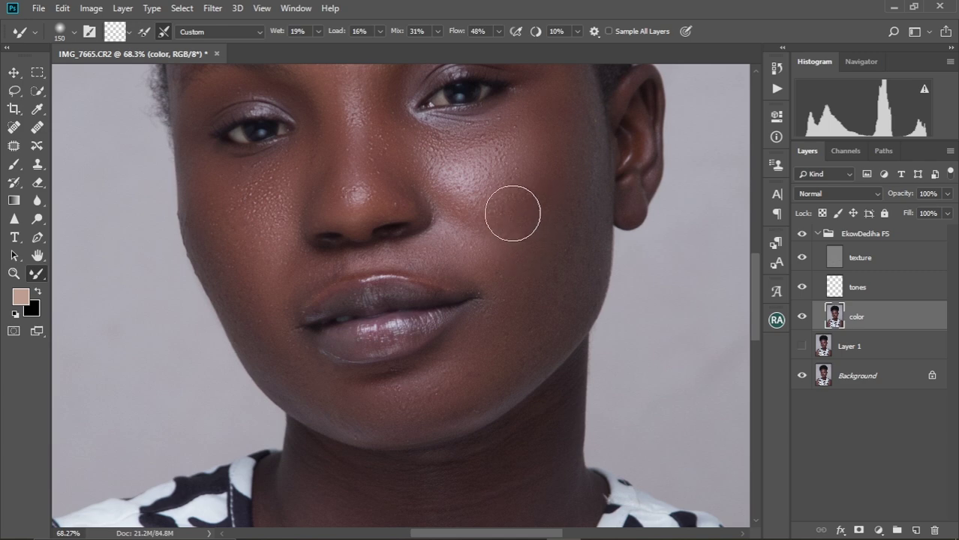
key(bracketleft)
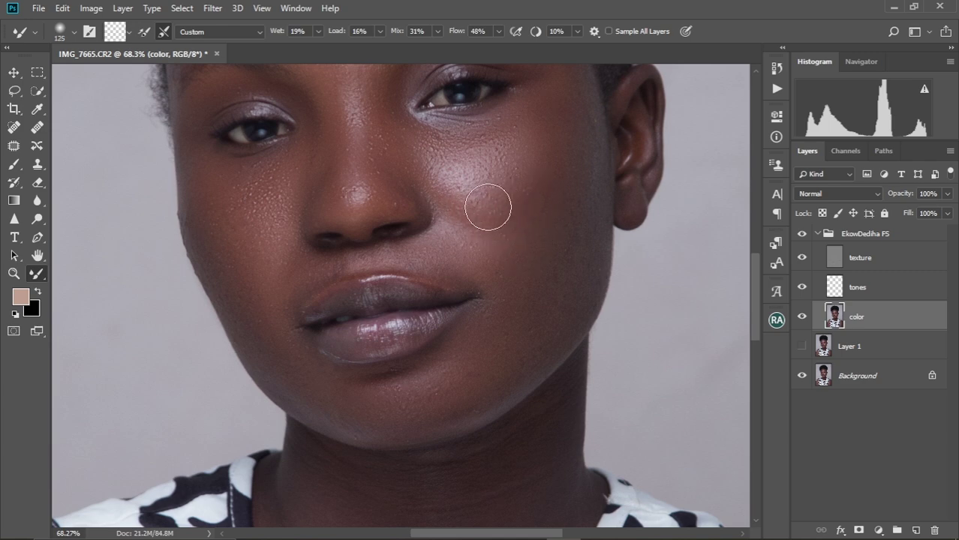
key(bracketright)
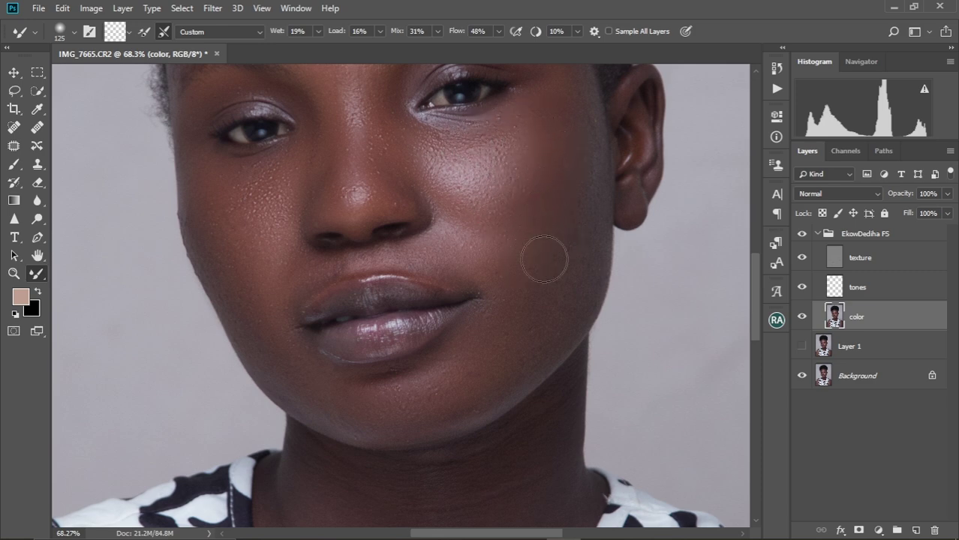
drag(494, 265, 515, 352)
scroll(507, 338, down, 4)
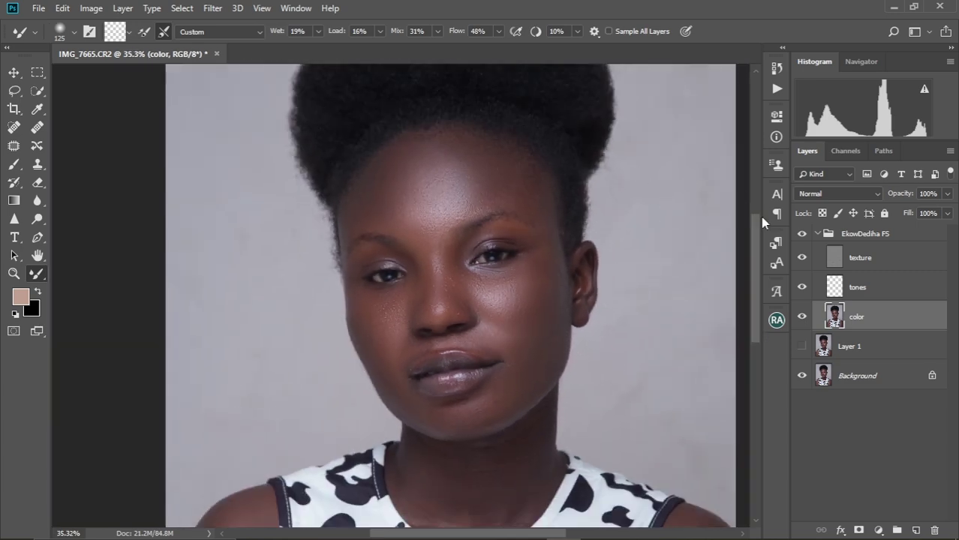
Compare before and after by toggling the EkowDediha FS group's visibility, first against the Background and again with Layer 1 shown.
click(802, 235)
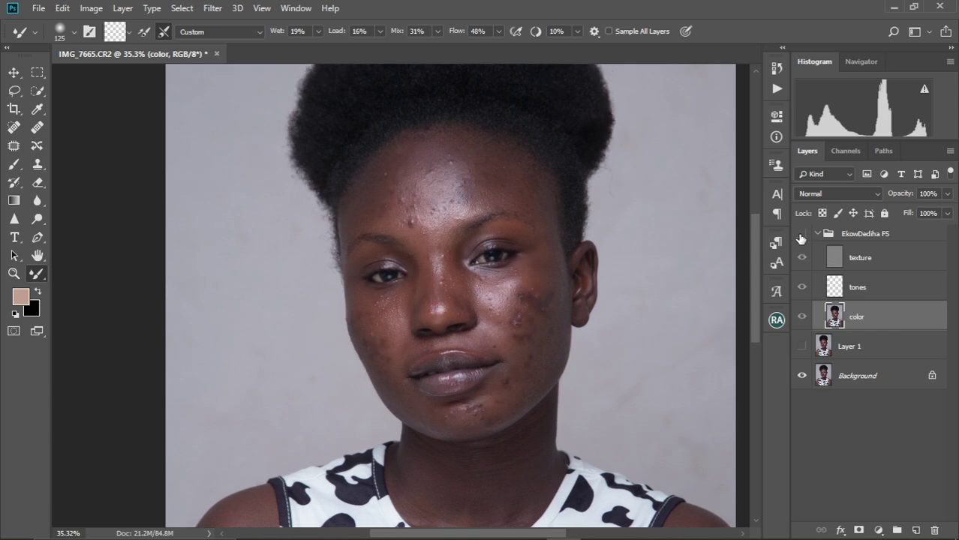
click(801, 235)
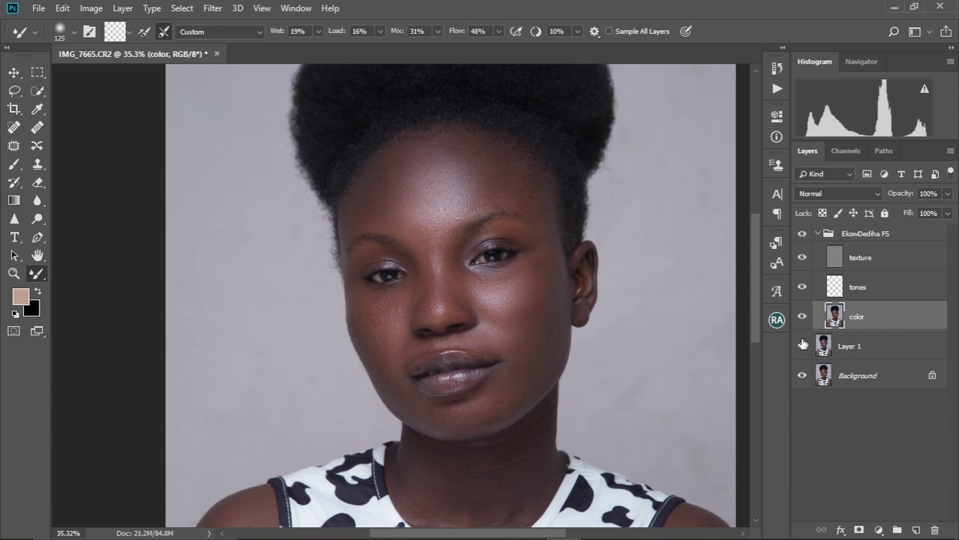
click(800, 257)
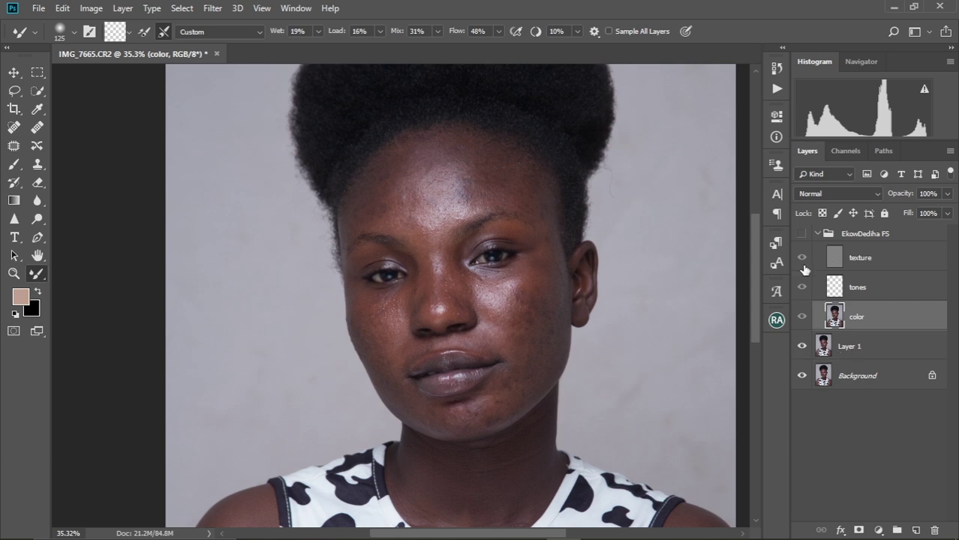
click(803, 236)
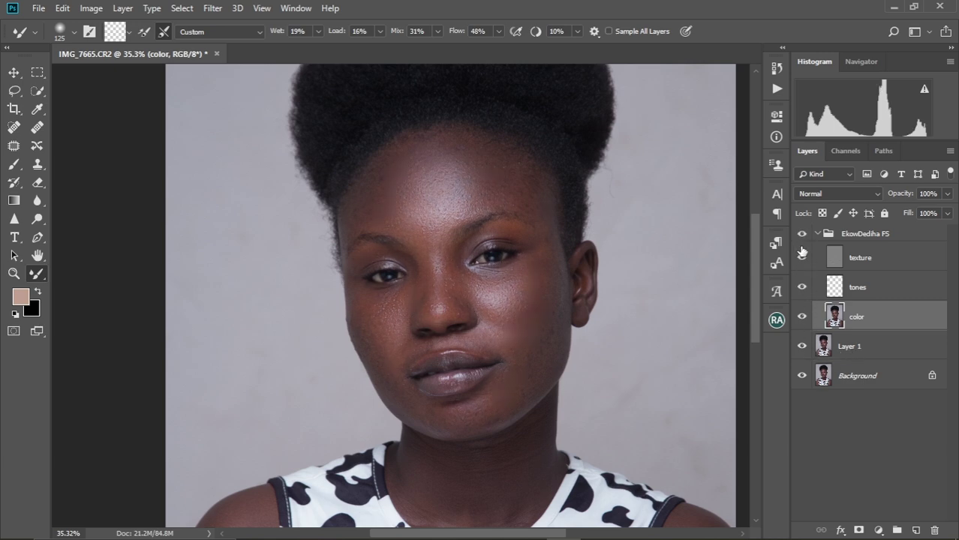
scroll(497, 321, right, 3)
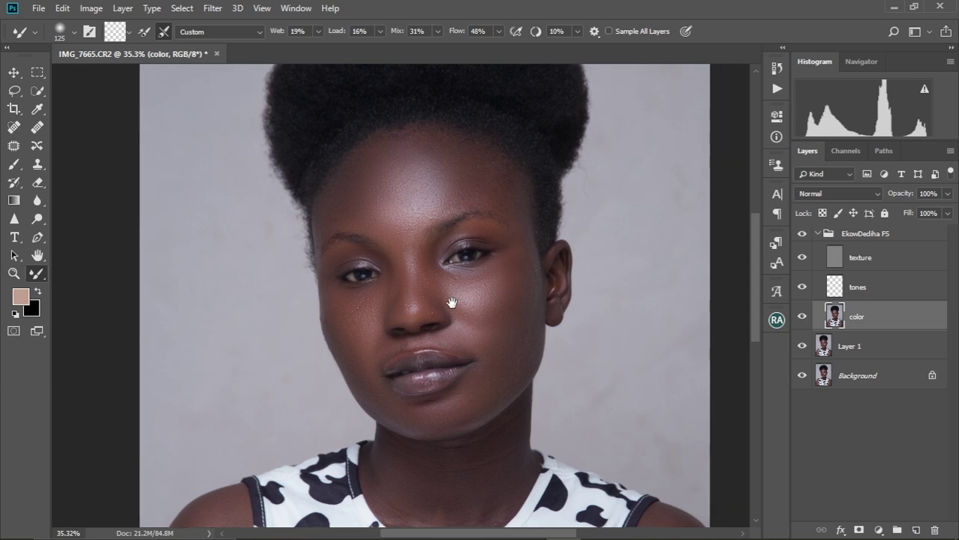
click(801, 233)
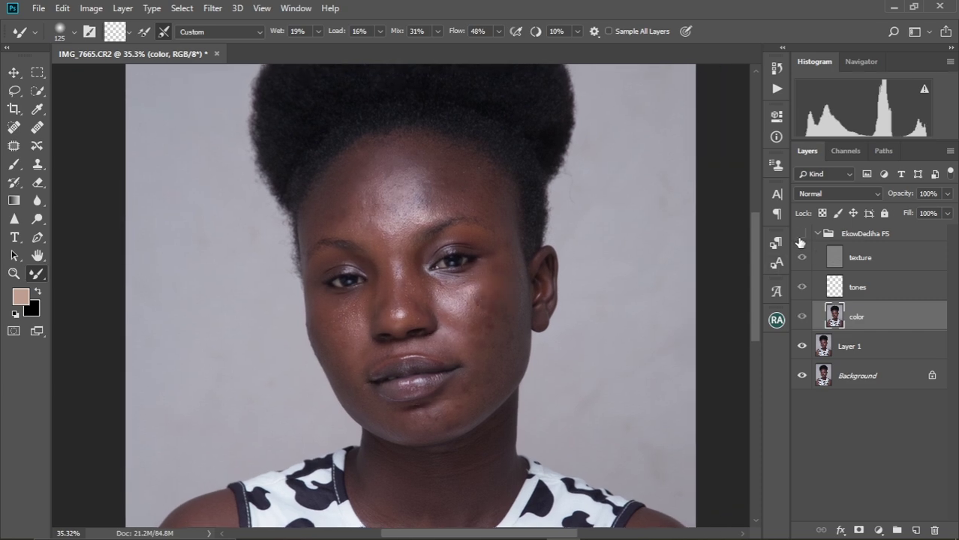
click(801, 235)
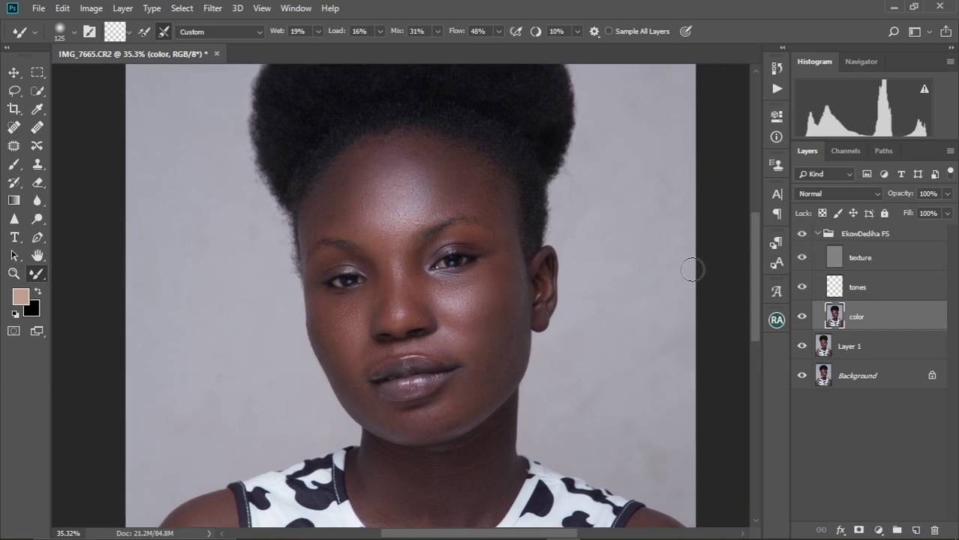
Touch up the chin below the lower lip and its lower edge with the Mixer Brush at 100 px.
scroll(317, 320, up, 4)
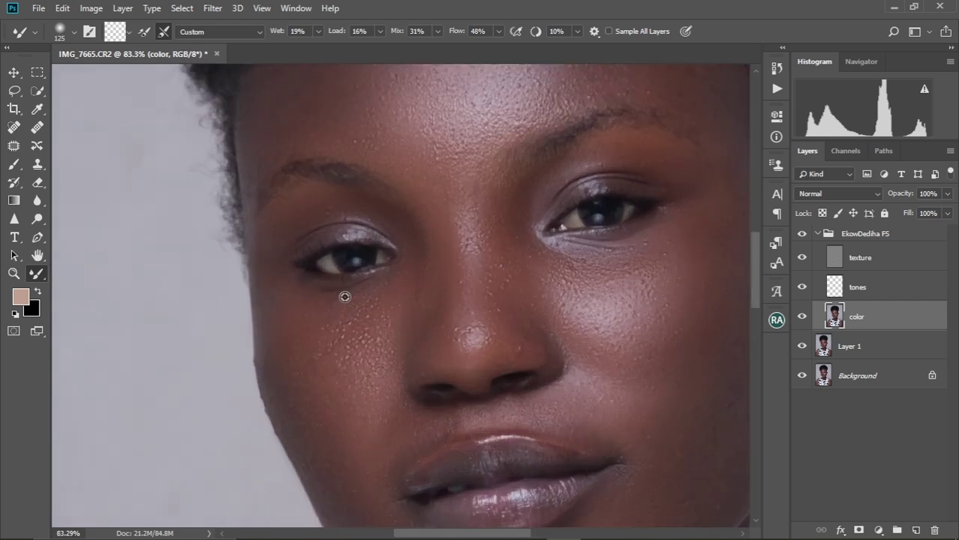
scroll(342, 296, down, 2)
drag(390, 368, 383, 266)
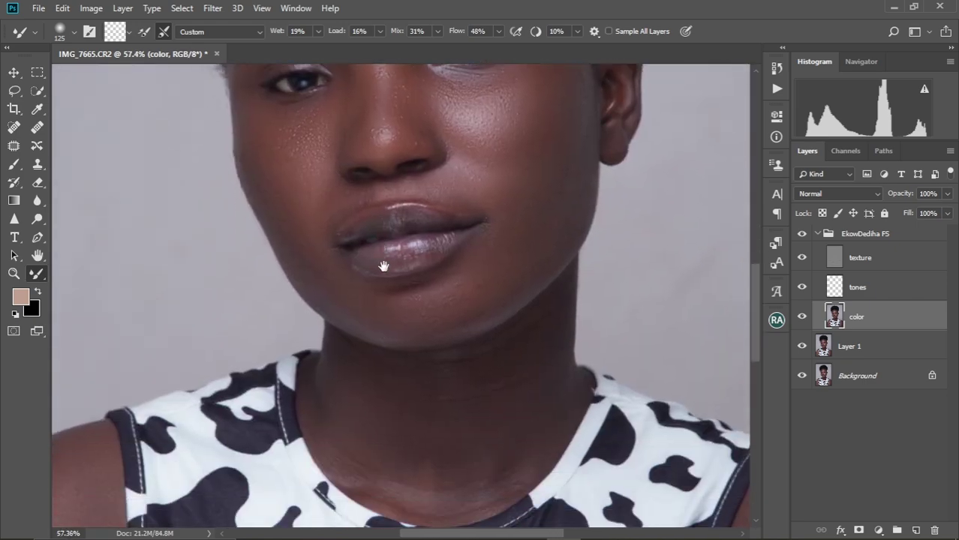
scroll(381, 344, up, 5)
scroll(381, 344, down, 1)
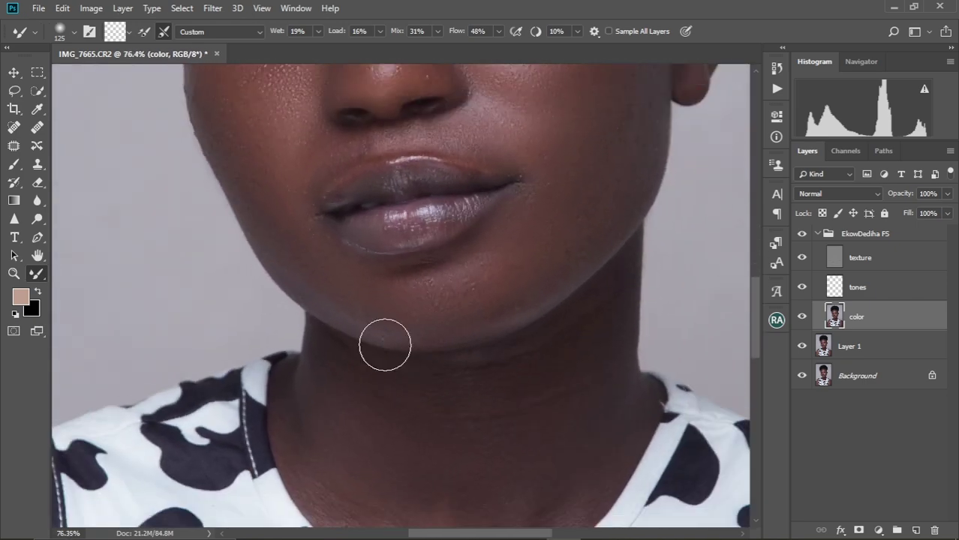
key(bracketleft)
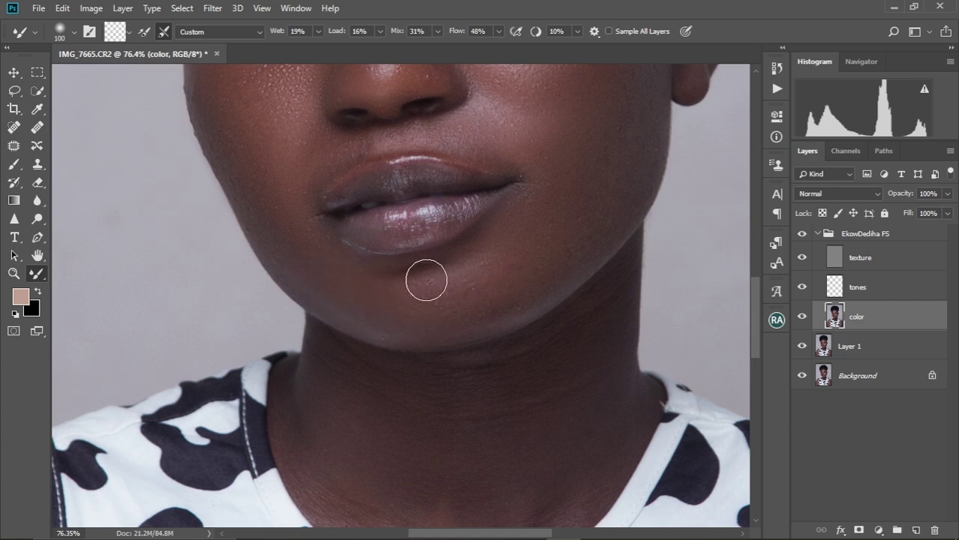
On the texture layer, remove small bumps around the left eyelid and beside the nose bridge with the 15 px Spot Healing Brush.
drag(445, 289, 467, 348)
click(855, 259)
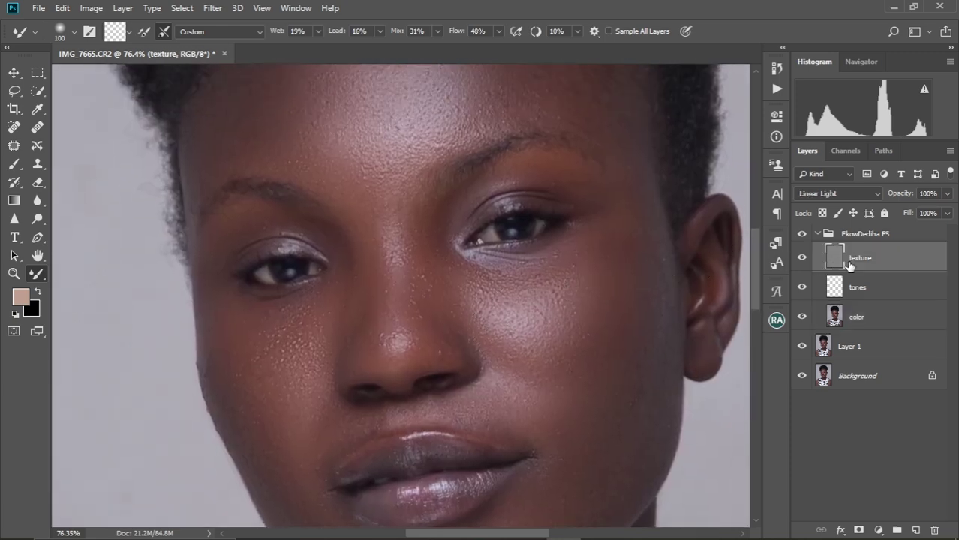
click(14, 129)
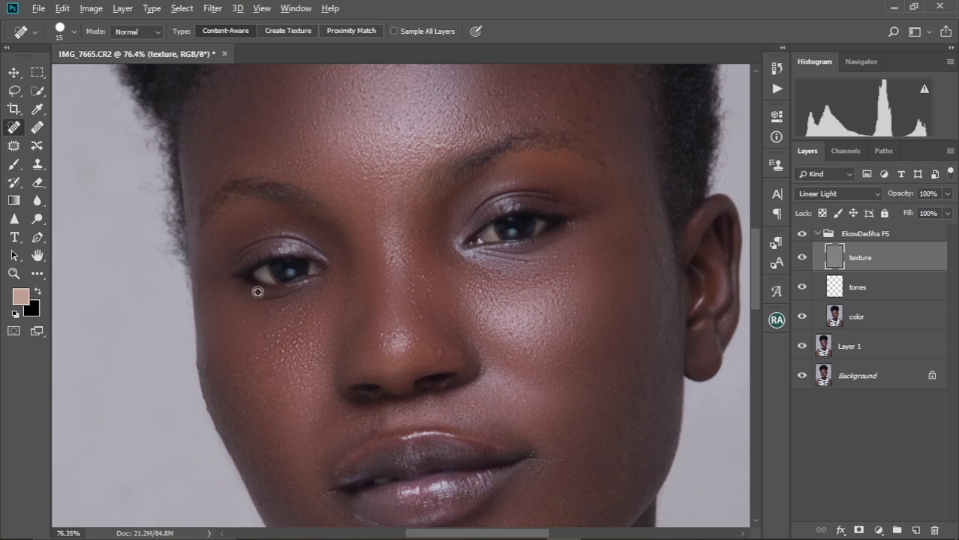
scroll(257, 292, up, 3)
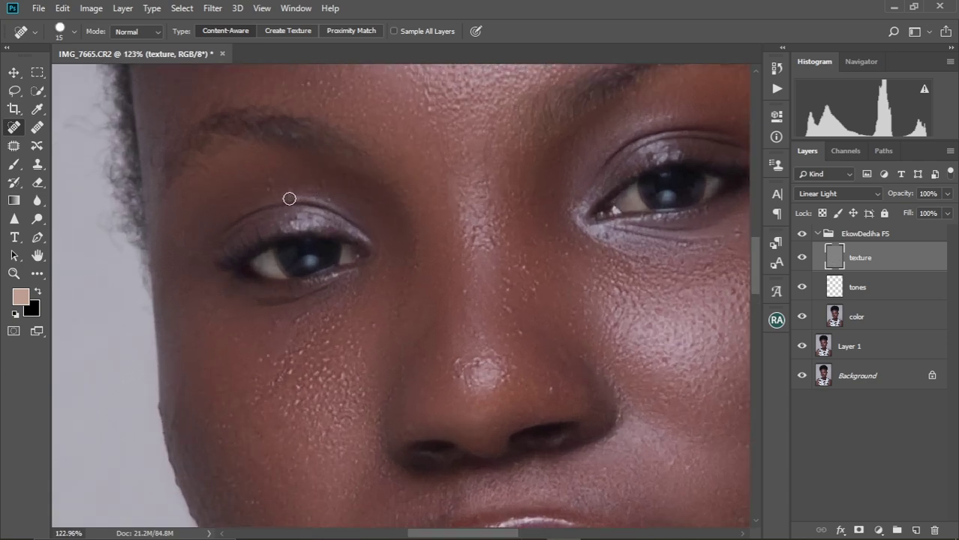
mouse_move(285, 194)
mouse_down()
mouse_move(263, 180)
mouse_move(275, 194)
mouse_move(327, 192)
mouse_move(295, 194)
mouse_up()
drag(373, 207, 375, 198)
drag(406, 228, 408, 247)
Heal the small bumps directly below the left eye on the texture layer with the Spot Healing Brush.
click(302, 318)
click(274, 325)
click(296, 332)
click(302, 348)
mouse_move(292, 366)
mouse_down()
mouse_move(285, 375)
mouse_move(257, 364)
mouse_move(275, 386)
mouse_move(247, 403)
mouse_move(265, 314)
mouse_move(284, 345)
mouse_up()
click(277, 363)
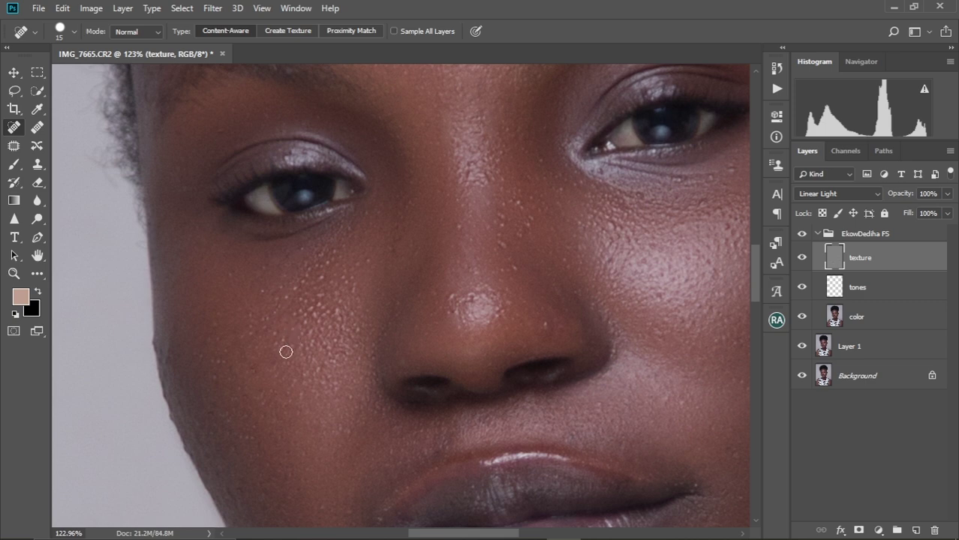
Heal the raised bumps across the left cheek, from beside the nose to the face edge, with the Spot Healing Brush.
mouse_move(311, 313)
mouse_down()
mouse_move(304, 324)
mouse_move(313, 319)
mouse_move(292, 307)
mouse_move(295, 292)
mouse_up()
click(329, 262)
mouse_move(333, 301)
mouse_down()
mouse_move(338, 346)
mouse_move(324, 313)
mouse_move(319, 341)
mouse_move(307, 340)
mouse_move(317, 333)
mouse_move(324, 376)
mouse_up()
drag(327, 332, 305, 346)
drag(261, 293, 275, 285)
mouse_move(203, 364)
mouse_down()
mouse_move(235, 350)
mouse_move(213, 332)
mouse_up()
scroll(330, 248, down, 2)
scroll(330, 248, right, 1)
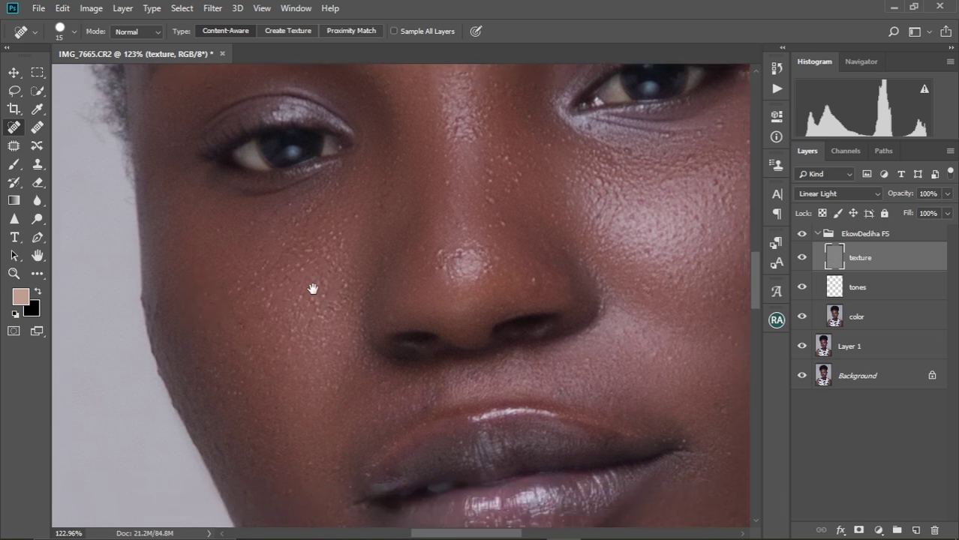
Heal the remaining raised bumps in the middle of the left cheek with the 15 px Spot Healing Brush.
mouse_move(338, 259)
mouse_down()
mouse_move(327, 301)
mouse_move(307, 305)
mouse_move(317, 271)
mouse_move(308, 296)
mouse_move(294, 277)
mouse_move(286, 323)
mouse_up()
click(307, 304)
click(306, 281)
click(311, 291)
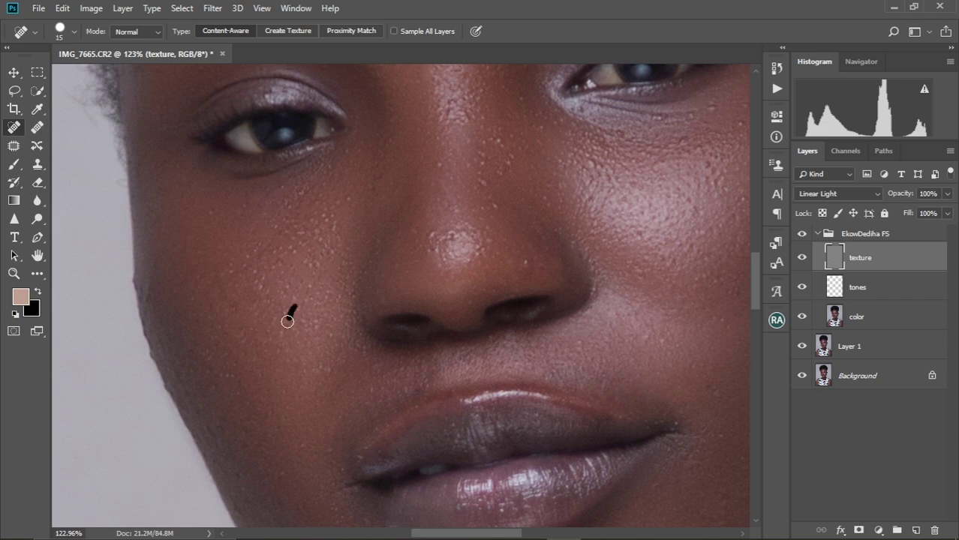
mouse_move(263, 281)
mouse_down()
mouse_move(257, 295)
mouse_move(250, 283)
mouse_up()
drag(253, 240, 249, 249)
click(252, 258)
Remove small bumps just below the left eye and along the outer edge of the left cheek on the texture layer.
click(300, 192)
click(266, 195)
click(239, 210)
click(184, 294)
drag(143, 286, 146, 298)
drag(148, 265, 149, 282)
Heal the shiny bumps on and around the tip of the nose with the Spot Healing Brush.
drag(332, 252, 273, 351)
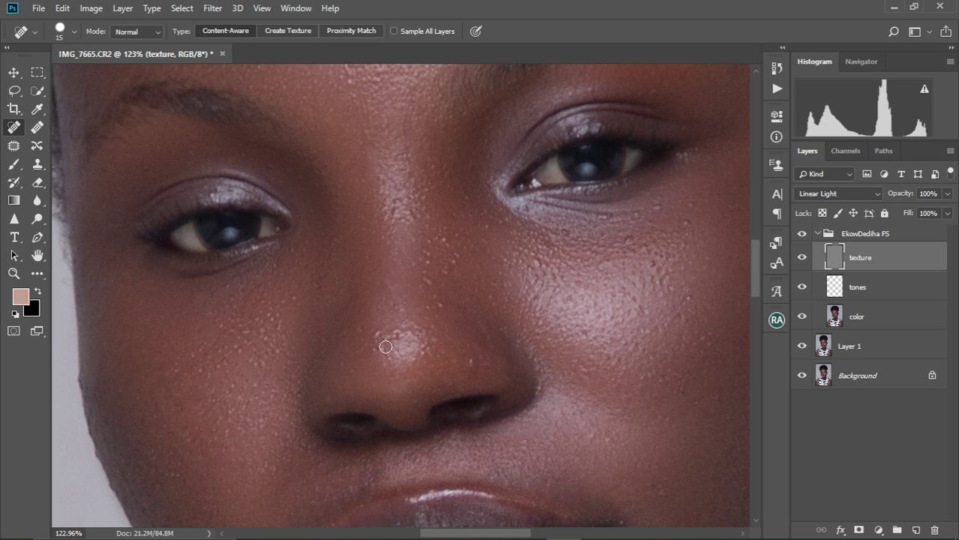
mouse_move(379, 328)
mouse_down()
mouse_move(391, 356)
mouse_move(391, 335)
mouse_move(410, 324)
mouse_move(427, 342)
mouse_move(407, 366)
mouse_move(388, 367)
mouse_move(383, 327)
mouse_move(402, 360)
mouse_up()
click(416, 332)
click(403, 365)
click(383, 368)
Heal the small bumps along the lower nose bridge and beside the nose on the texture layer.
drag(434, 266, 409, 325)
click(405, 317)
click(416, 292)
mouse_move(405, 342)
mouse_down()
mouse_move(418, 369)
mouse_move(390, 398)
mouse_move(402, 391)
mouse_move(413, 402)
mouse_move(386, 426)
mouse_move(356, 419)
mouse_move(362, 400)
mouse_move(354, 414)
mouse_move(446, 415)
mouse_move(448, 426)
mouse_move(399, 415)
mouse_up()
click(417, 365)
click(353, 411)
Remove bumps from the upper nose bridge between the eyes and from the skin between the eyebrows.
scroll(392, 307, up, 3)
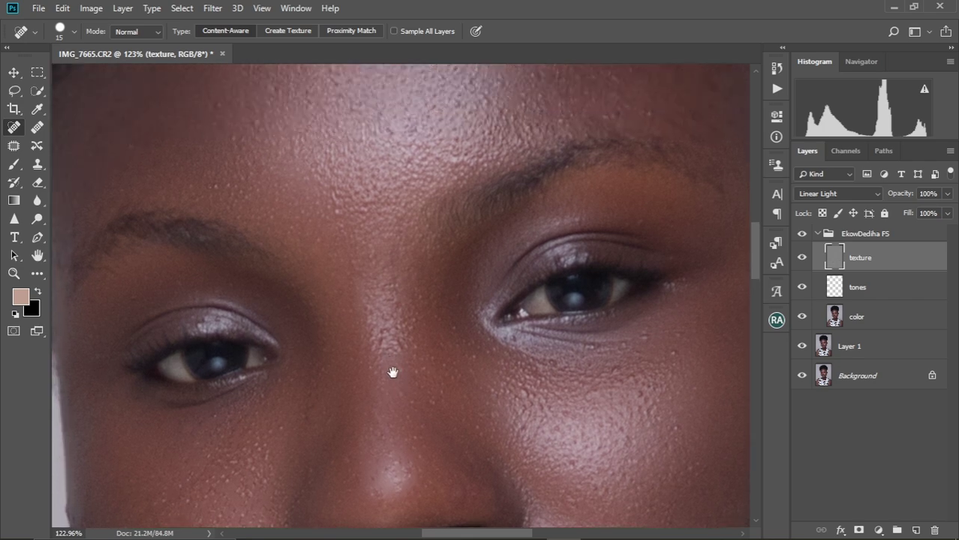
drag(387, 359, 386, 359)
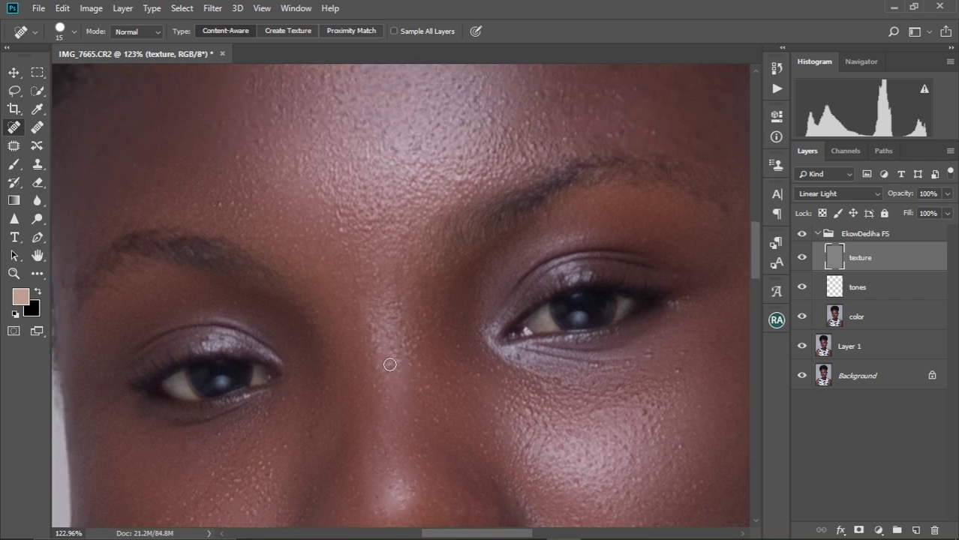
drag(410, 334, 416, 367)
scroll(424, 355, up, 3)
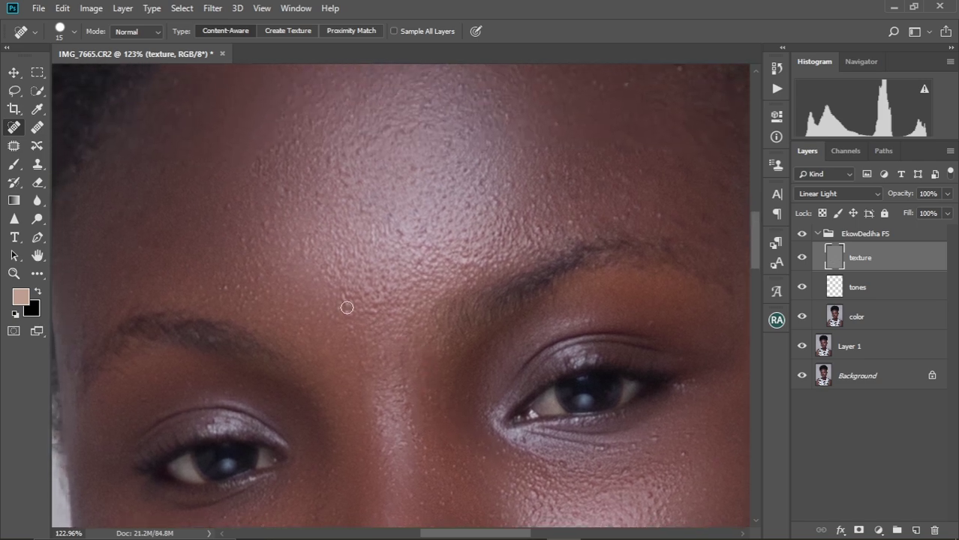
click(377, 303)
click(335, 346)
click(383, 350)
Heal the small bumps on the left side of the forehead with the Spot Healing Brush.
scroll(386, 285, up, 3)
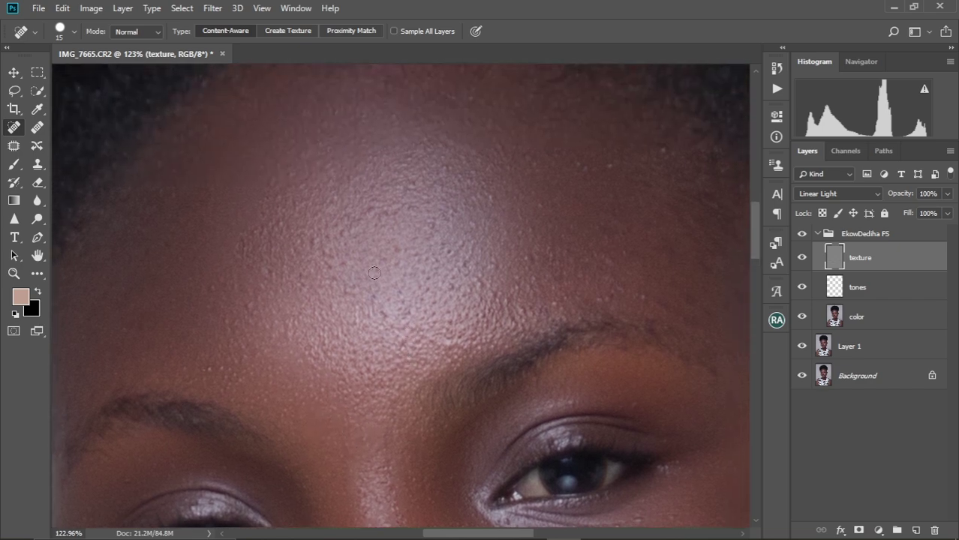
click(253, 241)
click(208, 276)
click(248, 248)
click(247, 299)
click(252, 312)
Heal the light spots on the upper right forehead near the hairline on the texture layer.
drag(577, 159, 439, 256)
click(443, 267)
click(468, 265)
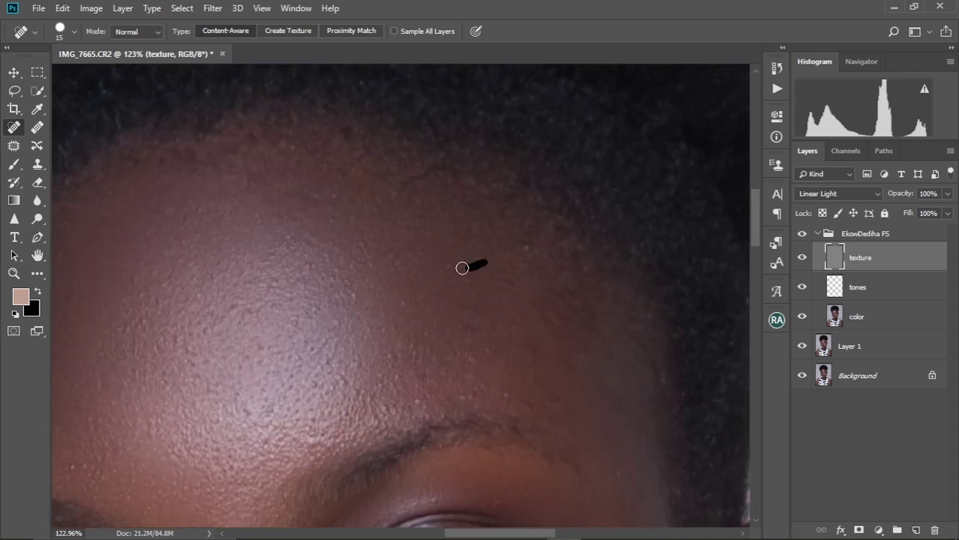
drag(542, 244, 511, 263)
Remove the small bumps just above the right eyebrow with the Spot Healing Brush.
scroll(415, 268, down, 3)
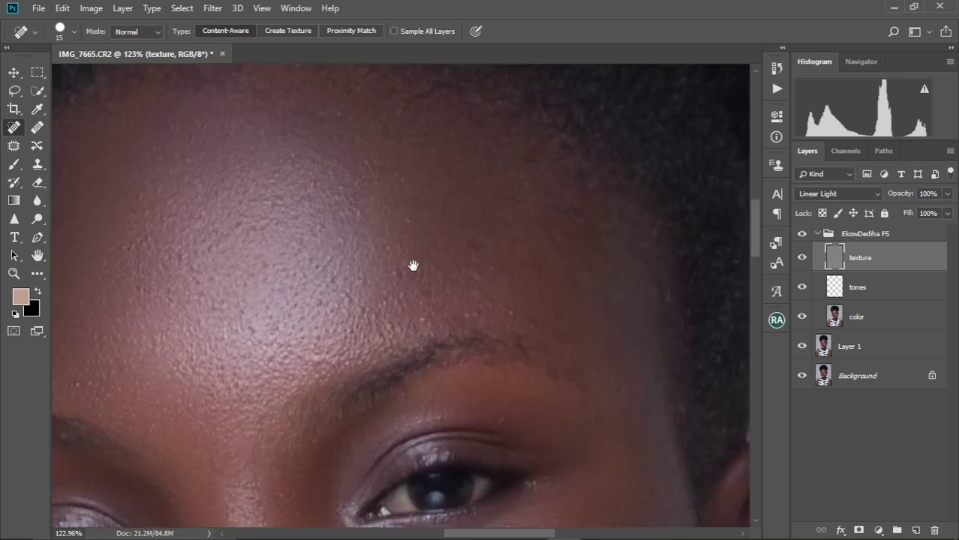
click(400, 328)
mouse_move(367, 279)
mouse_down()
mouse_move(359, 296)
mouse_move(367, 319)
mouse_up()
click(358, 314)
drag(473, 309, 427, 319)
Heal the bumps and fine texture beneath the right eye, from the inner corner out to the upper cheek.
mouse_move(517, 313)
mouse_down()
mouse_move(488, 311)
mouse_move(482, 236)
mouse_move(513, 217)
mouse_up()
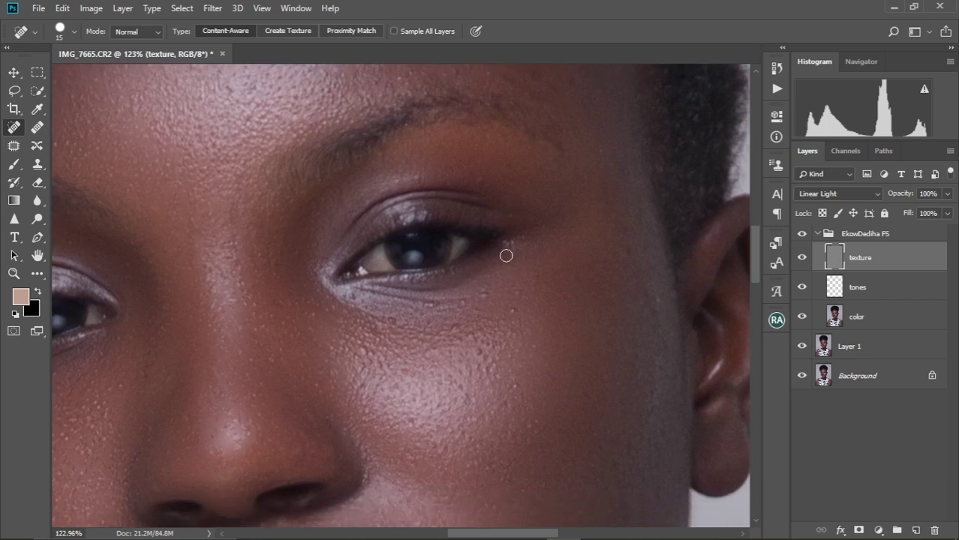
mouse_move(449, 306)
mouse_down()
mouse_move(375, 319)
mouse_move(345, 292)
mouse_up()
mouse_move(358, 337)
mouse_down()
mouse_move(368, 384)
mouse_move(360, 355)
mouse_up()
click(371, 359)
mouse_move(340, 333)
mouse_down()
mouse_move(349, 343)
mouse_move(373, 334)
mouse_move(358, 323)
mouse_move(375, 325)
mouse_move(397, 351)
mouse_up()
mouse_move(478, 293)
mouse_down()
mouse_move(509, 286)
mouse_move(509, 314)
mouse_up()
mouse_move(511, 312)
mouse_down()
mouse_move(502, 319)
mouse_move(515, 289)
mouse_up()
Clean up the spots at the outer corner and on the upper lid of the right eye.
mouse_move(516, 241)
mouse_down()
mouse_move(522, 234)
mouse_move(499, 246)
mouse_up()
drag(380, 187, 400, 179)
drag(362, 208, 390, 187)
With the Spot Healing Brush at 10 px, heal small bumps on the nose and the lower right cheek beside it.
drag(418, 295, 398, 188)
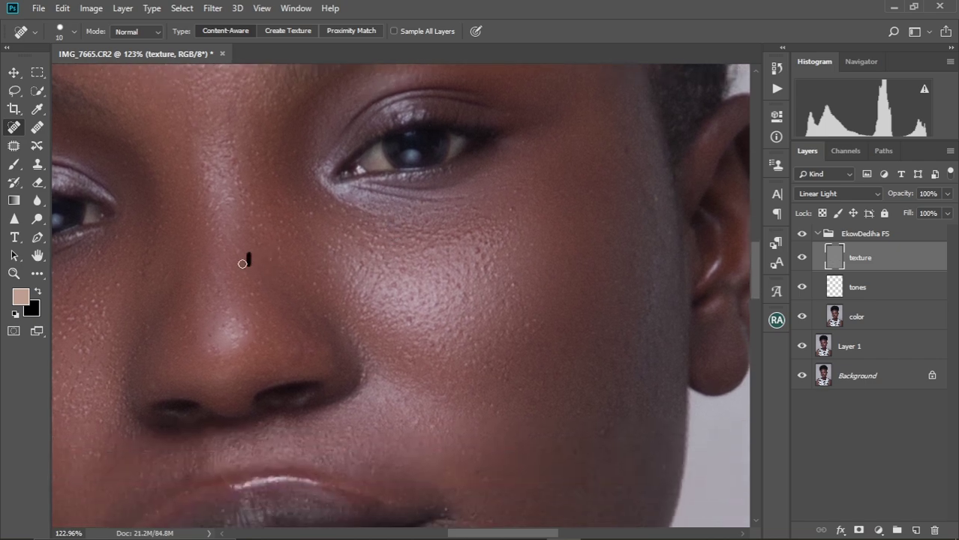
mouse_move(355, 342)
mouse_down()
mouse_move(367, 366)
mouse_move(356, 398)
mouse_up()
drag(418, 356, 421, 360)
Compare the face before and after retouching by toggling the EkowDediha FS group's visibility, and examine the skin at different magnifications.
scroll(375, 337, down, 6)
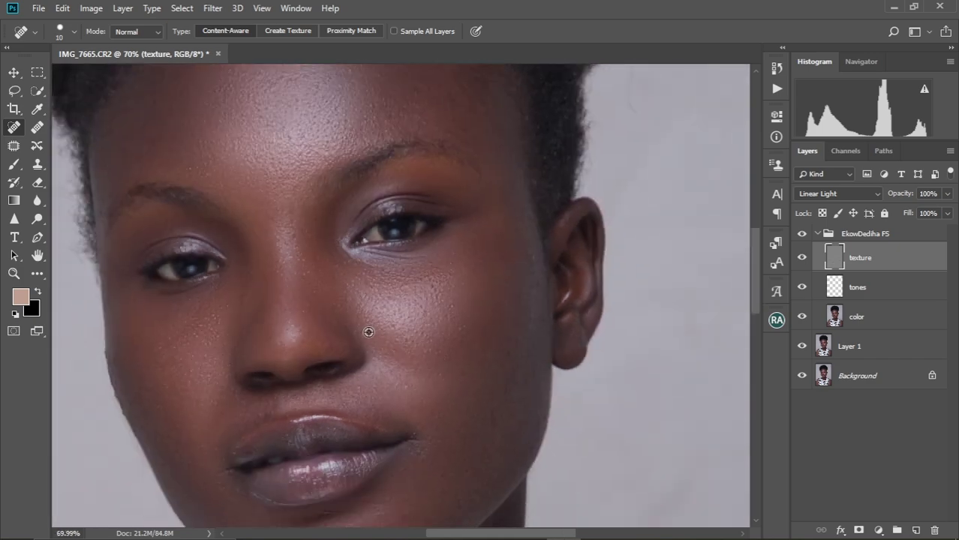
drag(366, 381, 414, 359)
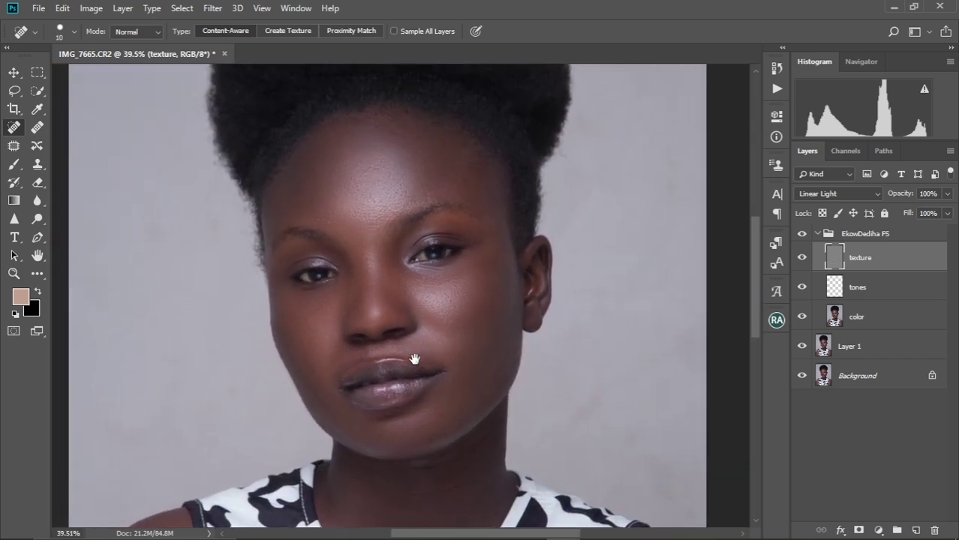
click(802, 234)
click(802, 234)
scroll(347, 336, up, 5)
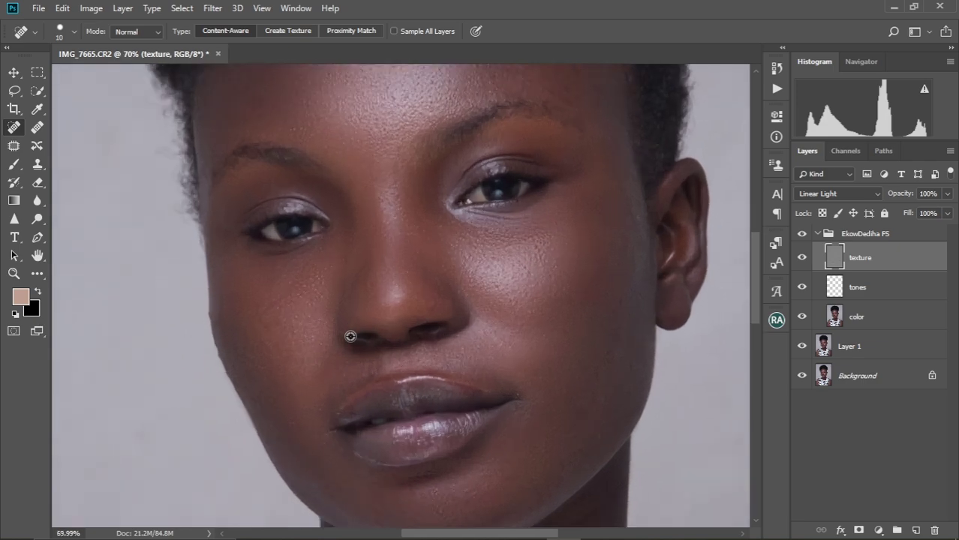
scroll(361, 339, down, 2)
scroll(361, 339, up, 4)
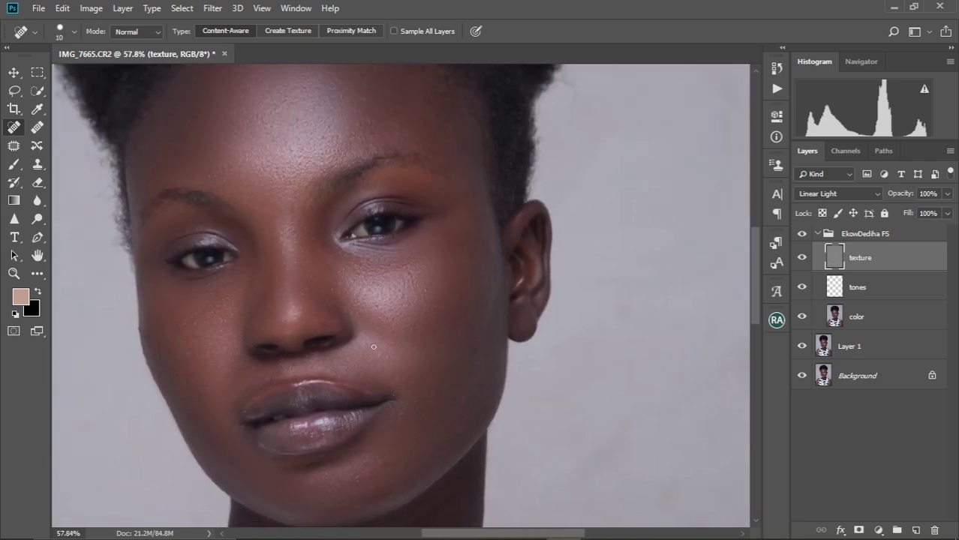
scroll(372, 350, down, 2)
scroll(372, 347, up, 4)
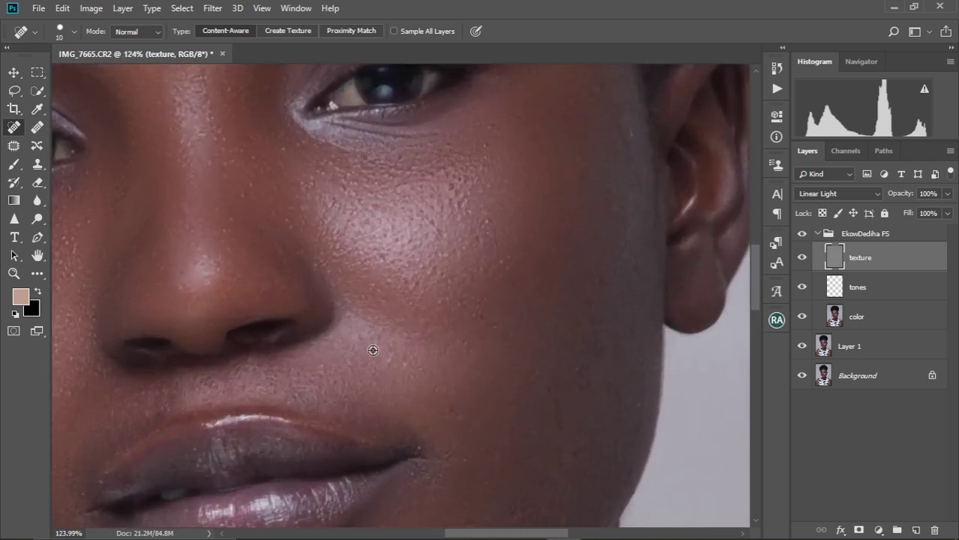
Heal the remaining bumps above the left eyebrow with the 10 px Spot Healing Brush and show the whole portrait.
drag(368, 292, 435, 377)
drag(415, 272, 445, 342)
drag(395, 258, 416, 341)
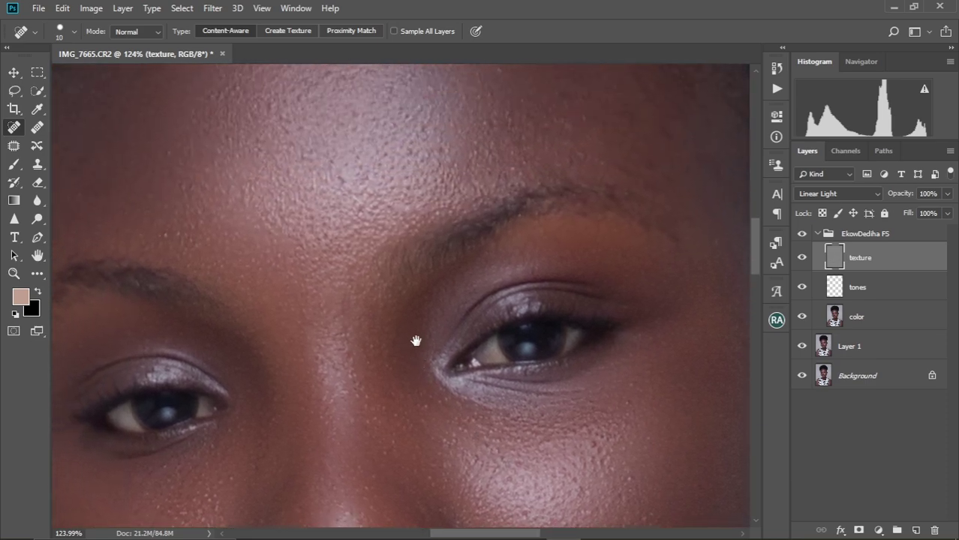
drag(420, 210, 434, 255)
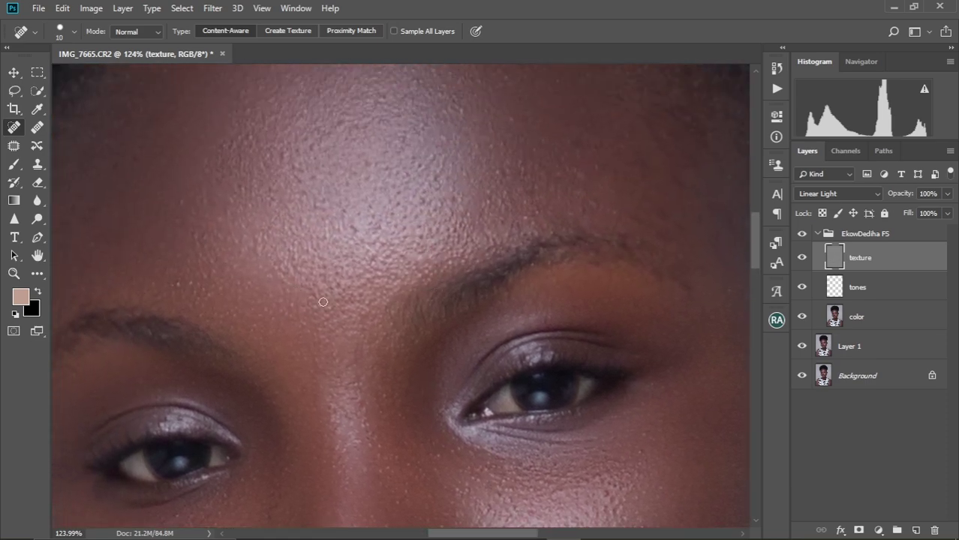
drag(276, 302, 304, 237)
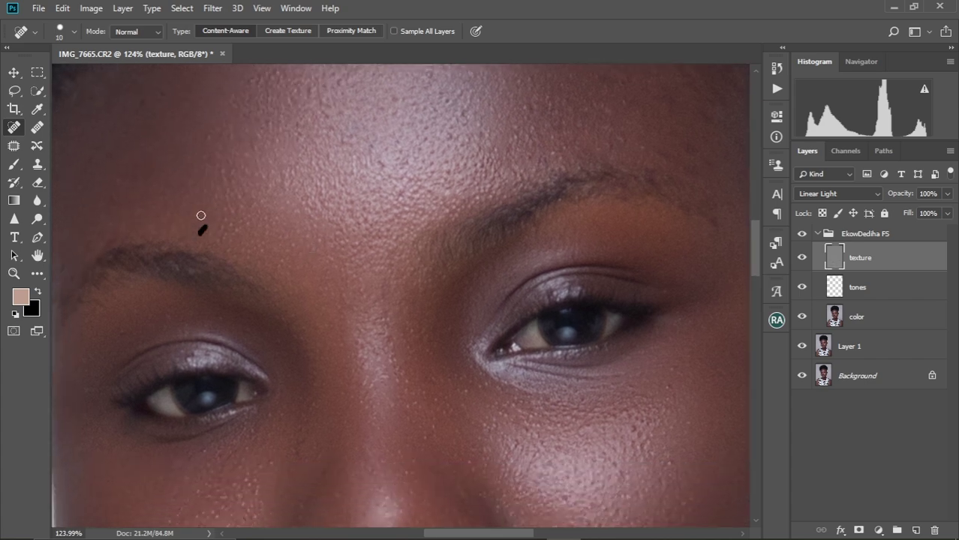
key(ctrl+0)
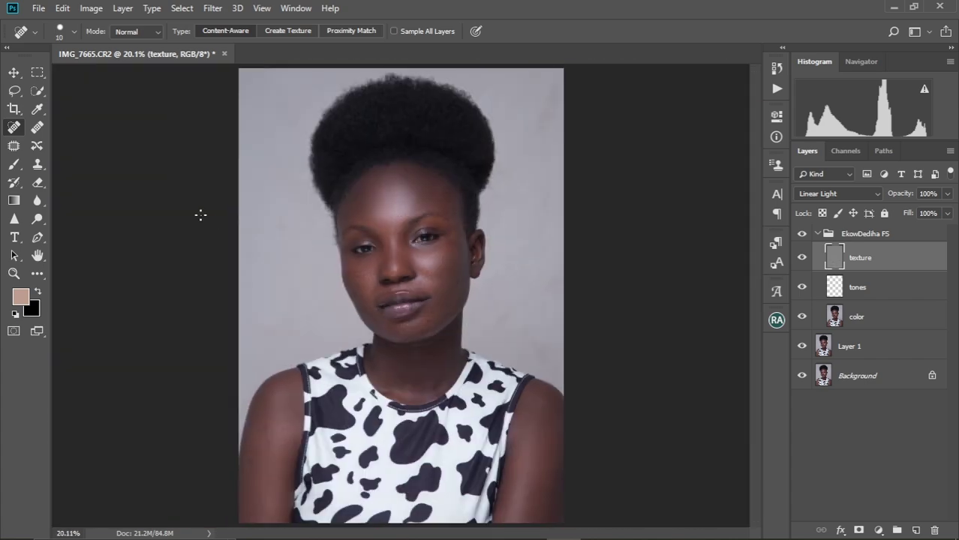